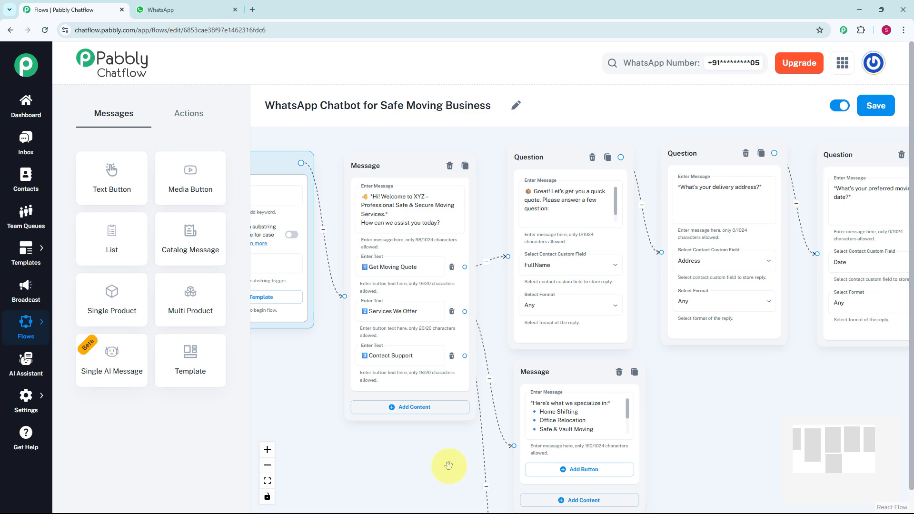
- Examine the finished Safe Moving chatbot flow from the welcome message through its quote questions, services reply and contact support reply
drag(448, 464, 393, 341)
scroll(449, 416, down, 3)
drag(623, 377, 594, 364)
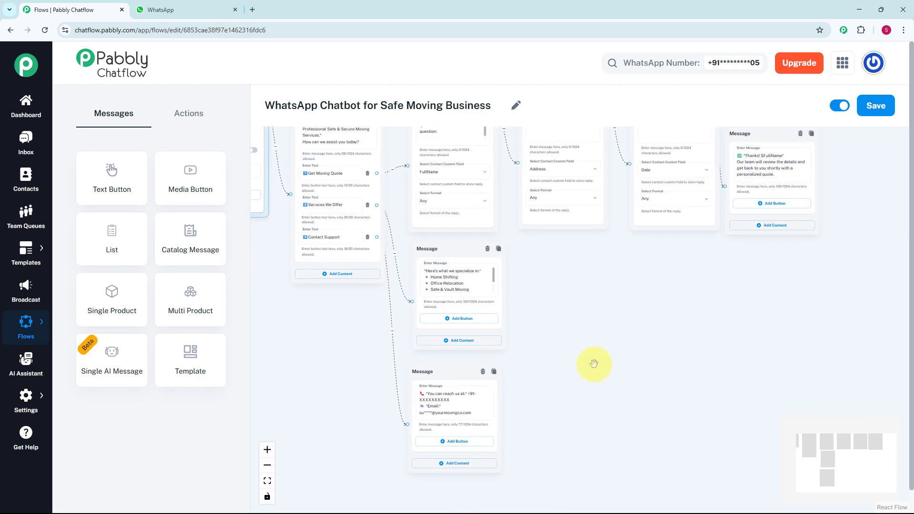
scroll(594, 367, up, 2)
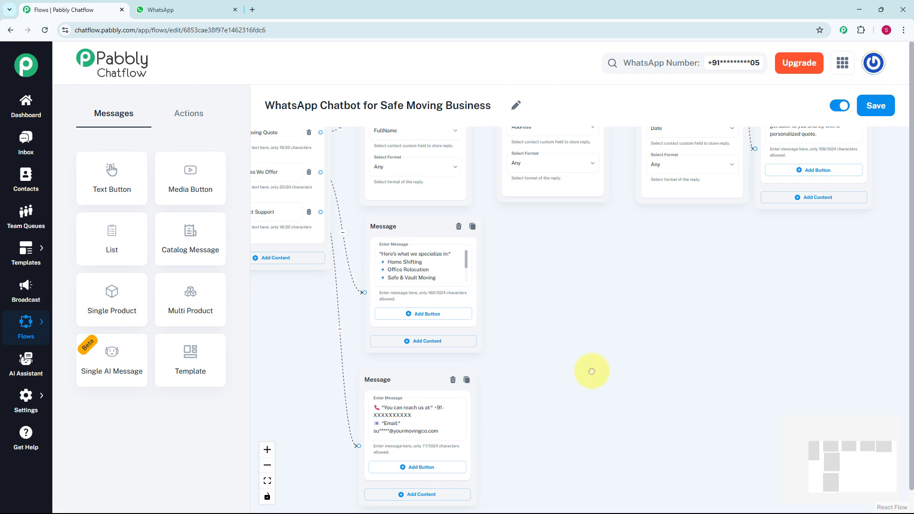
scroll(589, 352, down, 1)
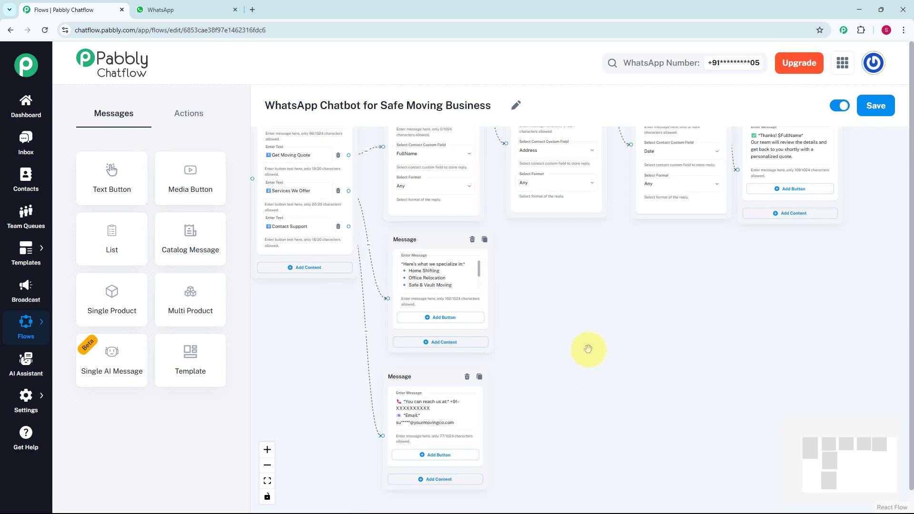
scroll(571, 388, up, 2)
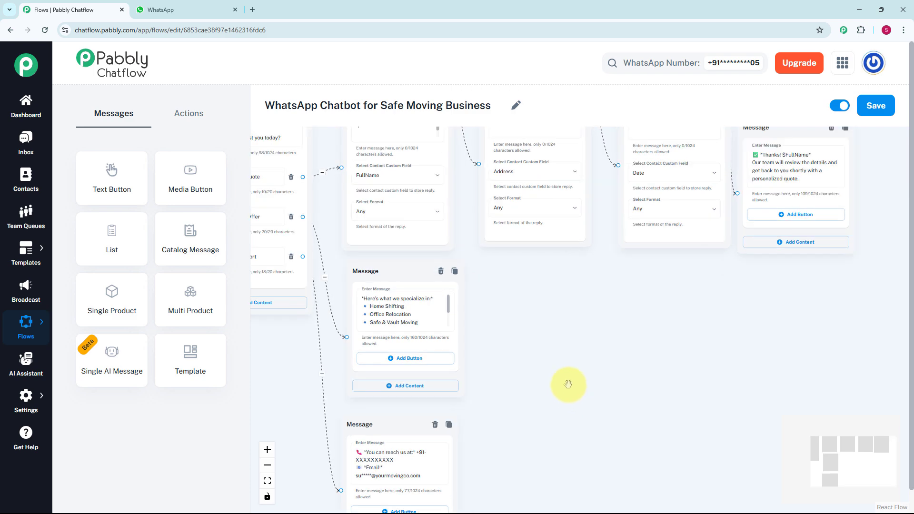
drag(566, 381, 491, 402)
drag(623, 401, 546, 412)
scroll(547, 412, down, 2)
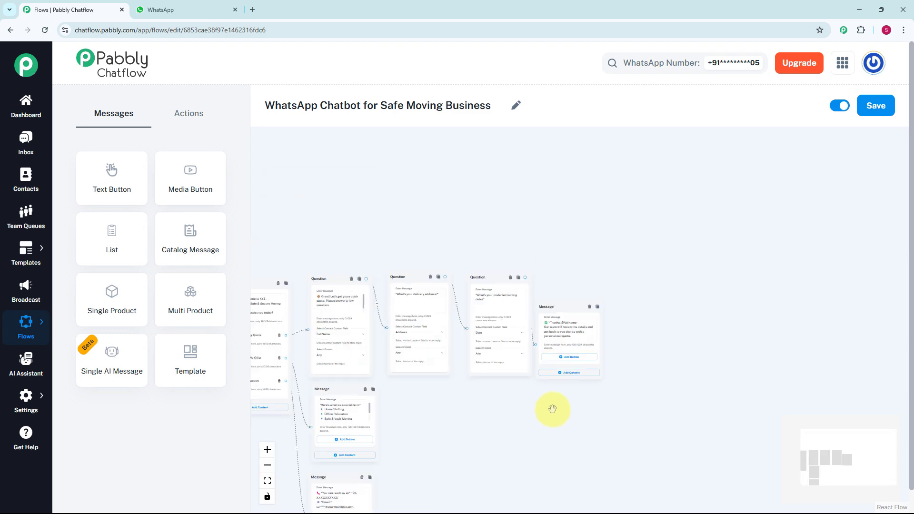
- In the WhatsApp Test Number chat, choose Get Moving Quote and answer the full name, delivery address and moving date (25/04/2025) questions
key(ctrl+Tab)
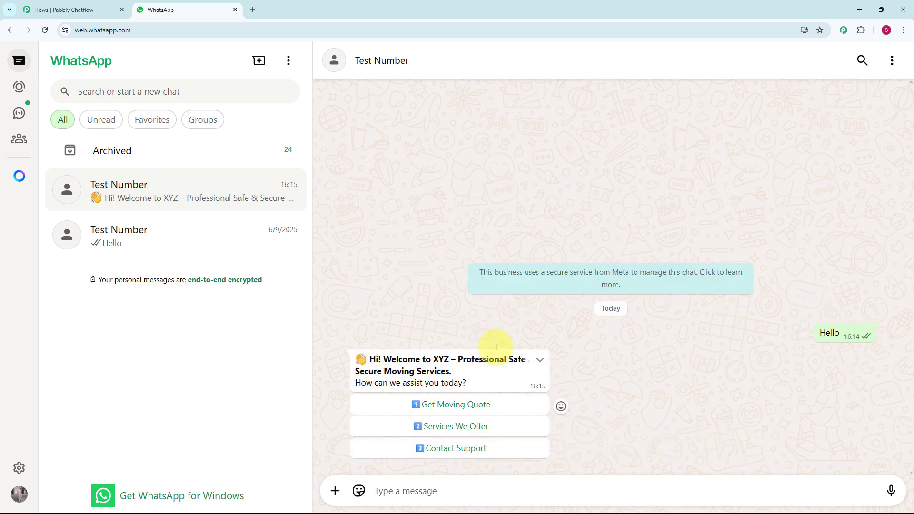
click(505, 402)
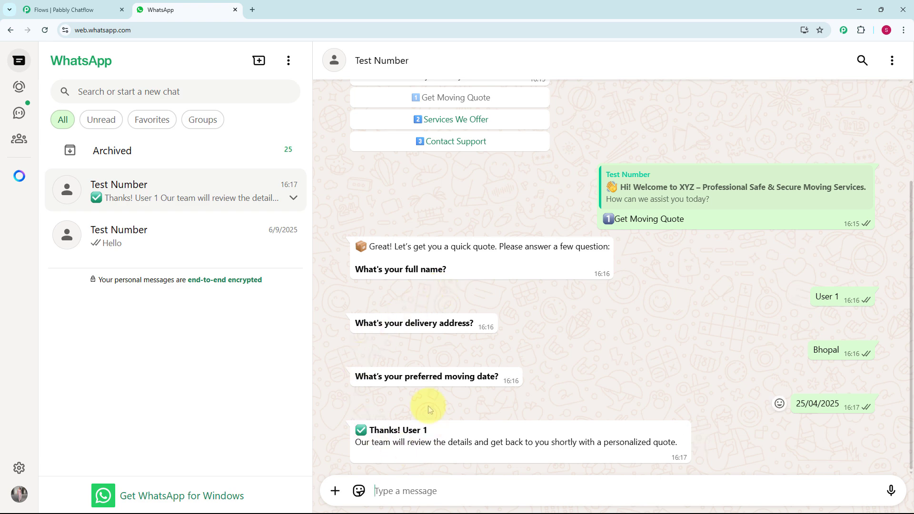
- Choose Services We Offer and Contact Support from the chatbot's welcome message and review the replies
scroll(419, 379, up, 3)
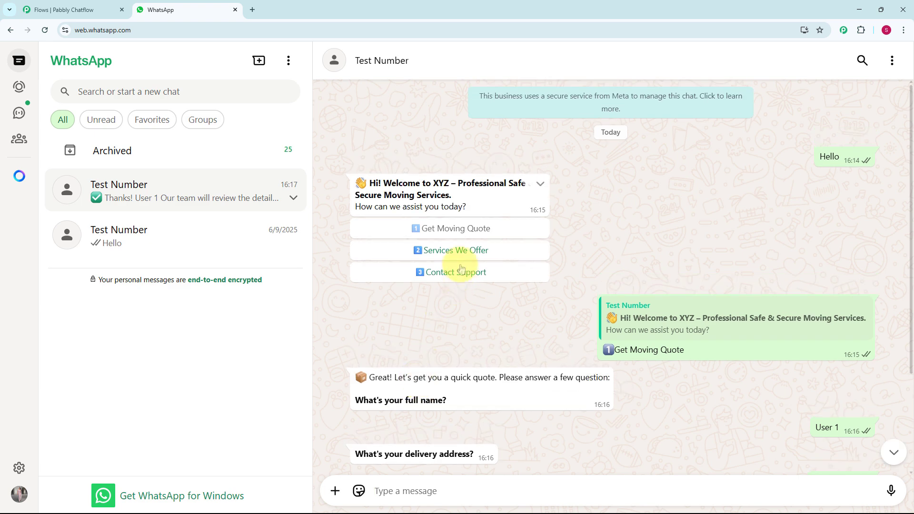
click(459, 250)
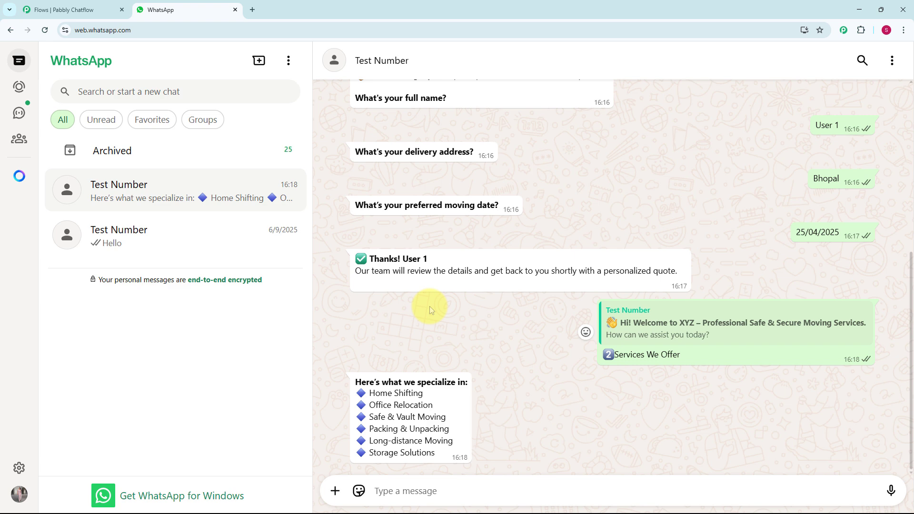
scroll(430, 306, up, 5)
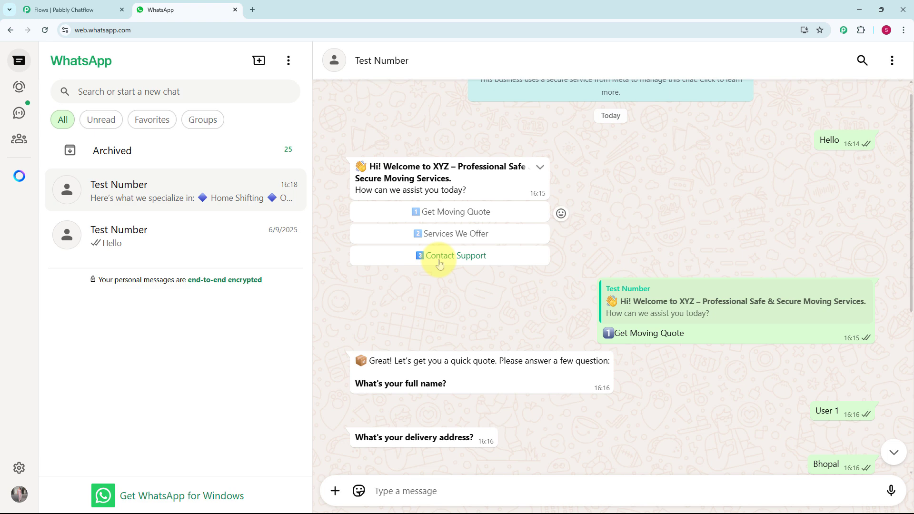
click(439, 261)
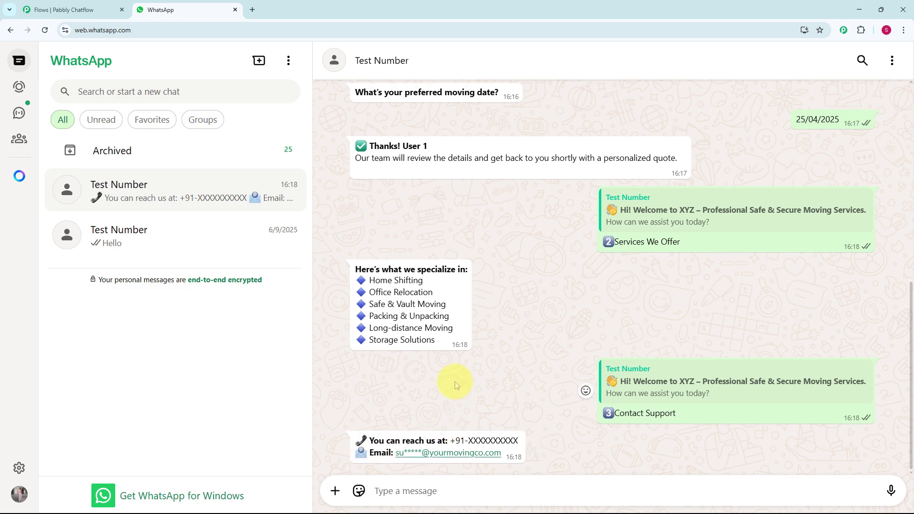
scroll(455, 381, up, 3)
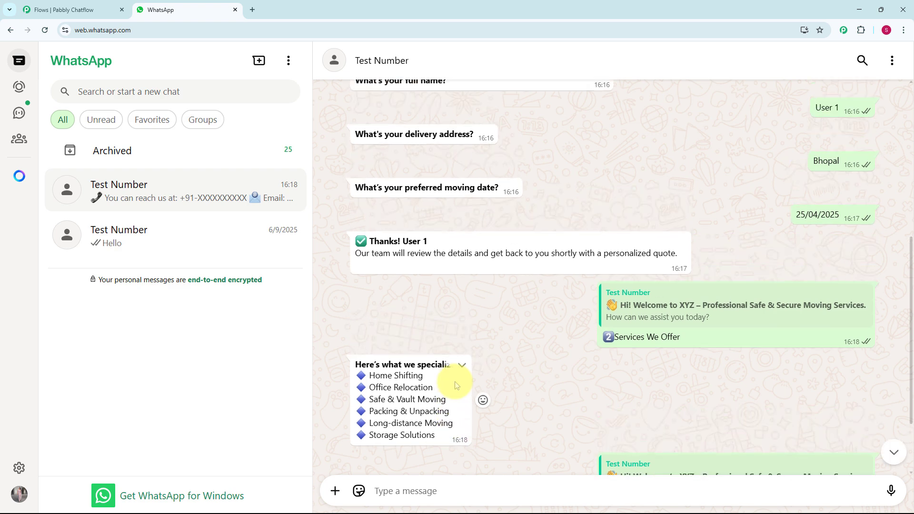
scroll(455, 384, up, 2)
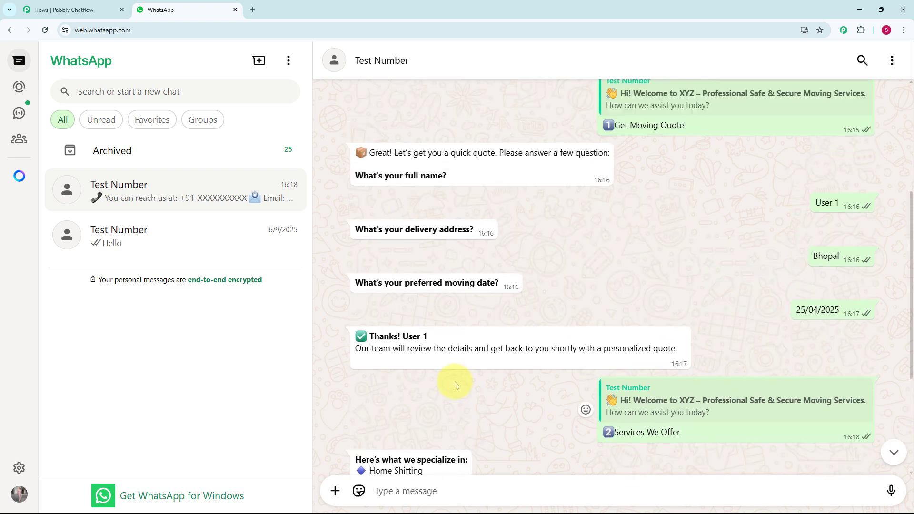
scroll(455, 381, up, 1)
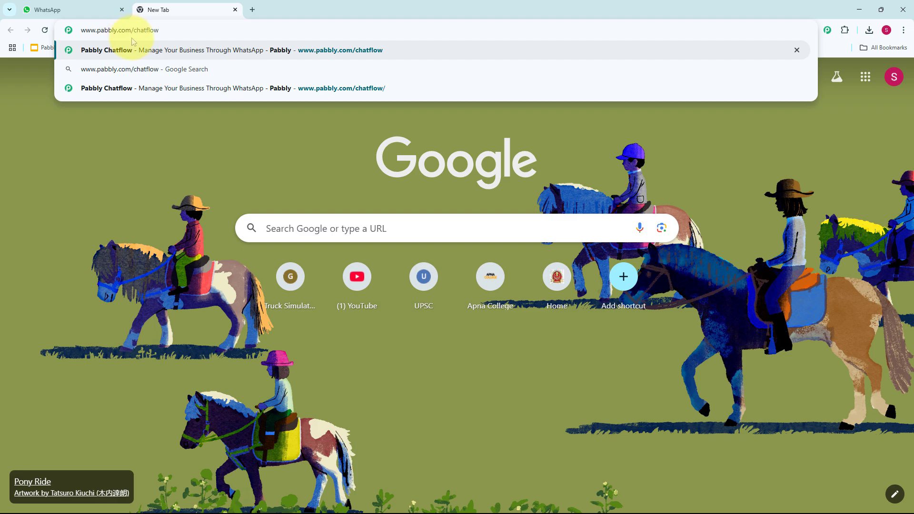
key(Return)
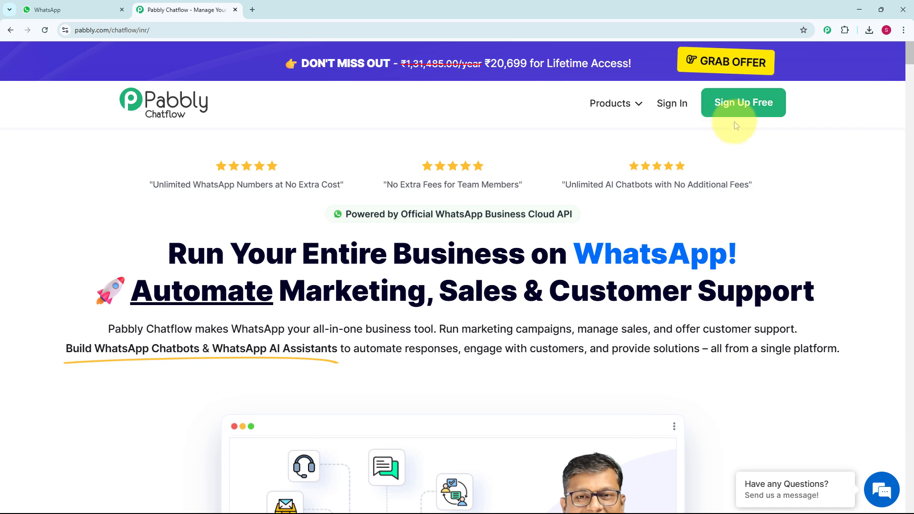
click(670, 118)
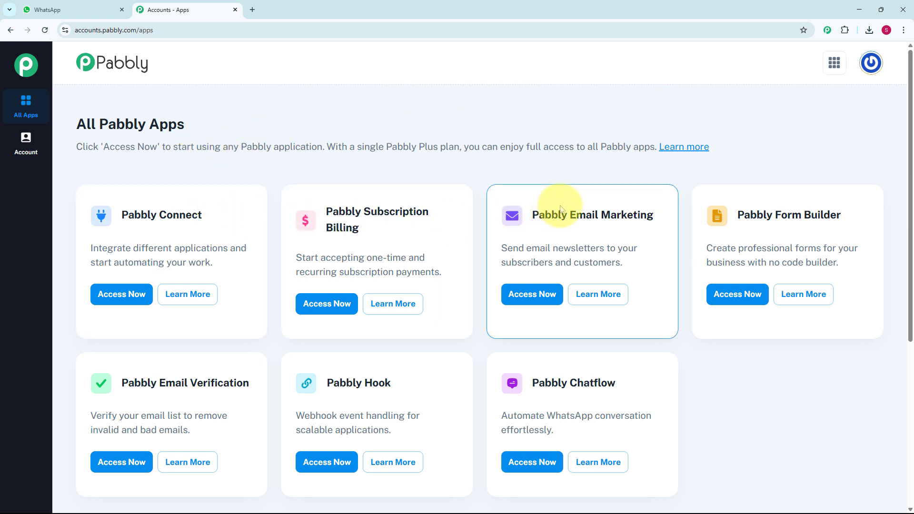
scroll(560, 209, down, 2)
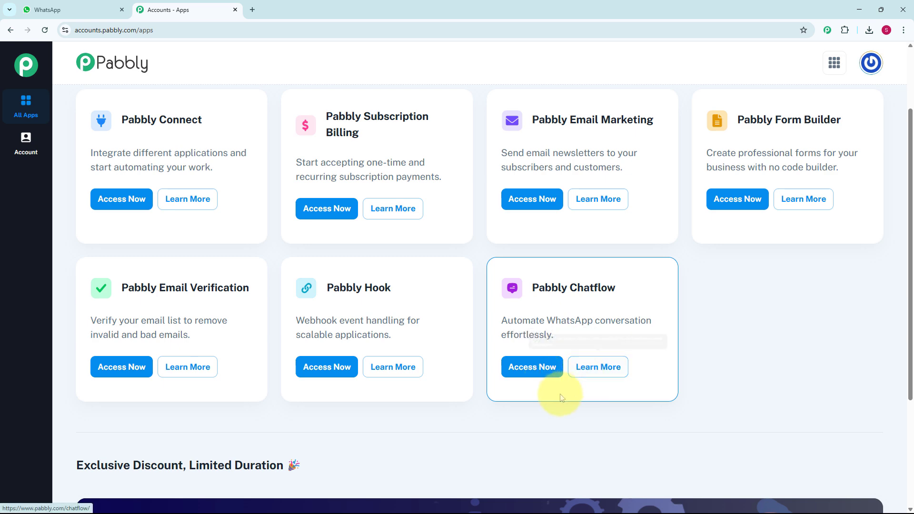
click(538, 375)
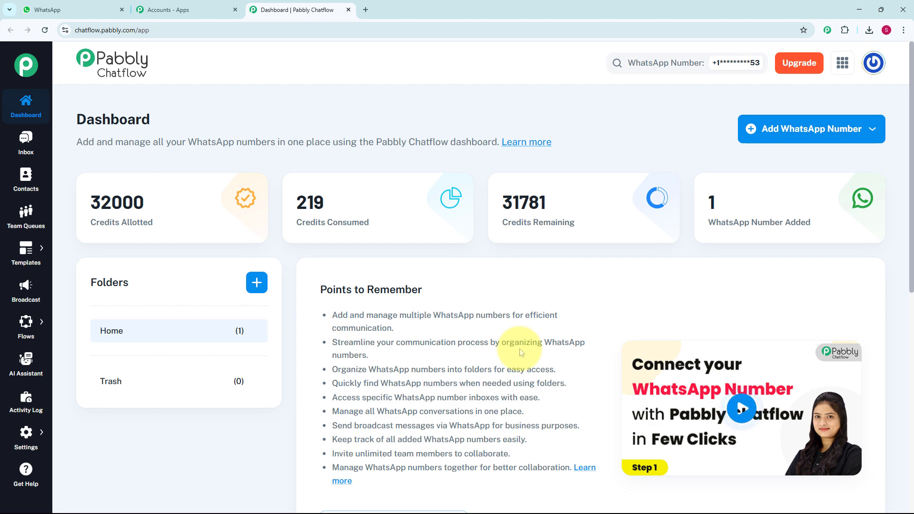
- Examine the dashboard's list of WhatsApp numbers, the option for adding a number, and the navigation sections such as Templates, Flows and Settings
scroll(524, 352, down, 1)
scroll(525, 352, down, 8)
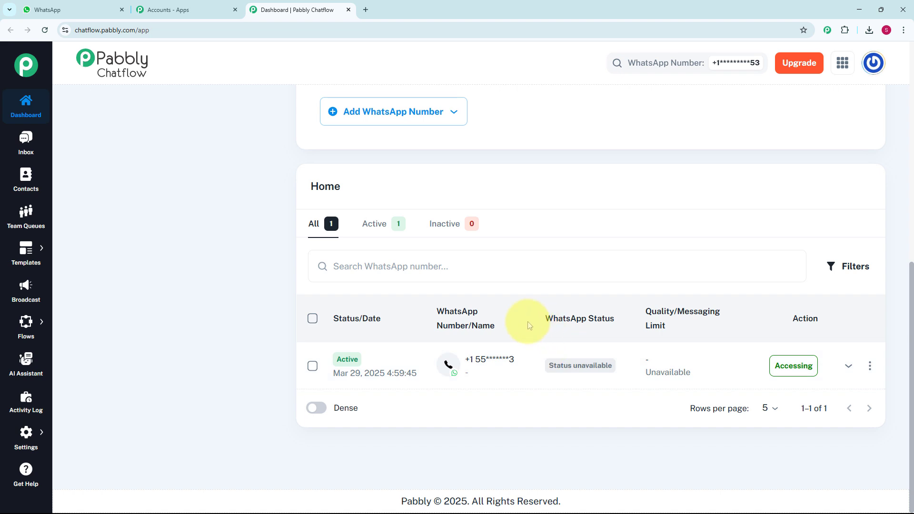
scroll(527, 322, up, 8)
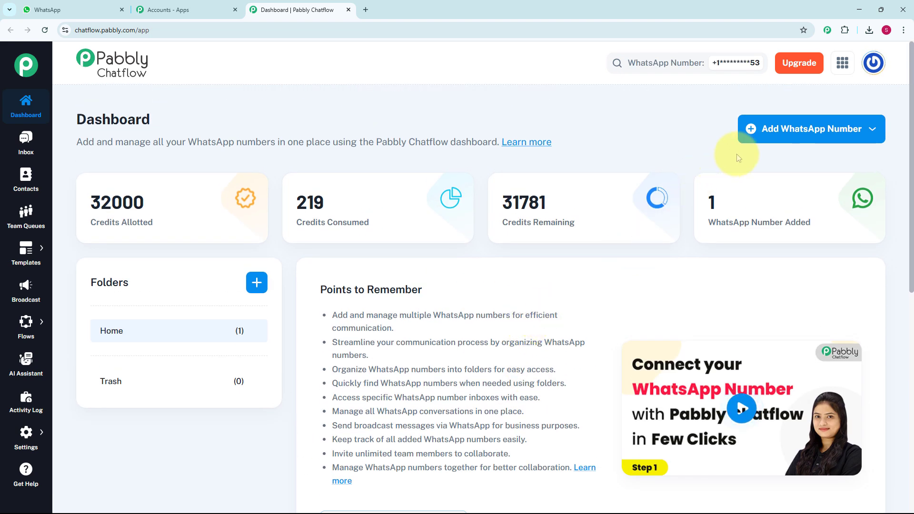
click(818, 136)
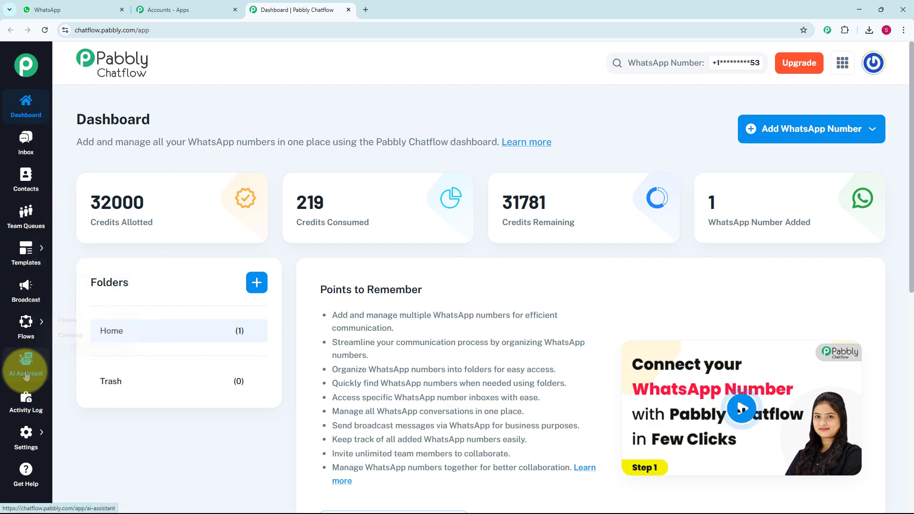
mouse_move(25, 328)
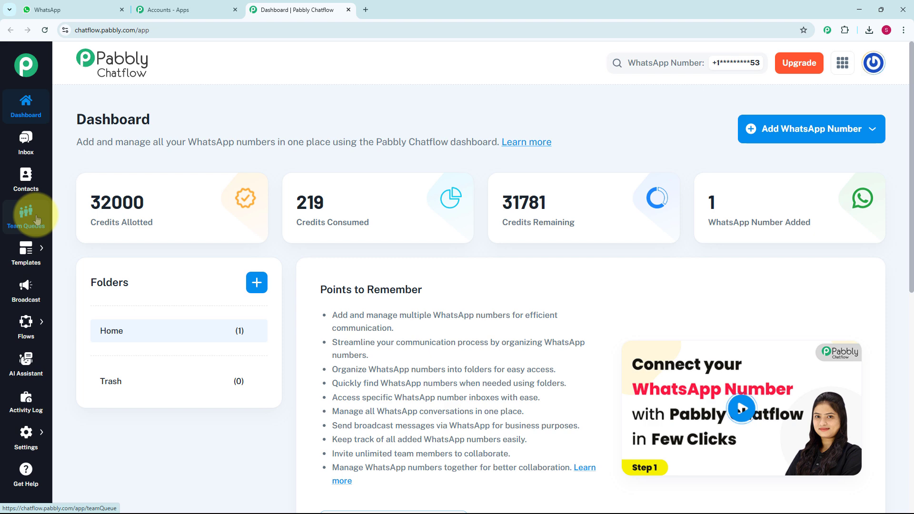
mouse_move(30, 262)
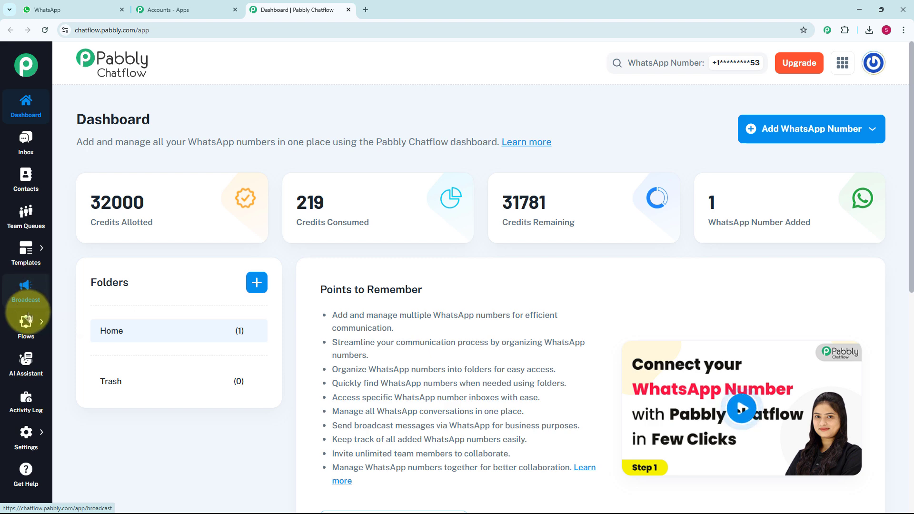
mouse_move(28, 326)
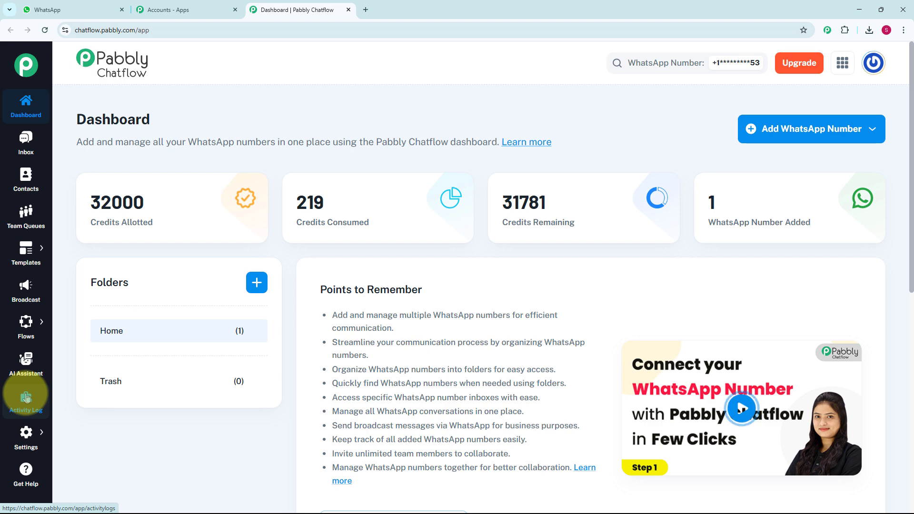
mouse_move(28, 440)
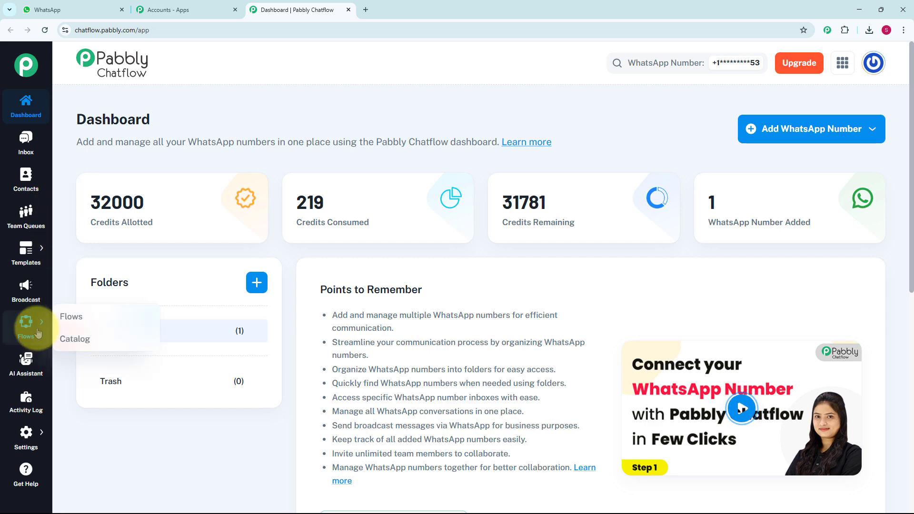
- Open the Flow Builder and add a new flow named WhatsApp Chatbot for Safe Moving Service Business
click(80, 316)
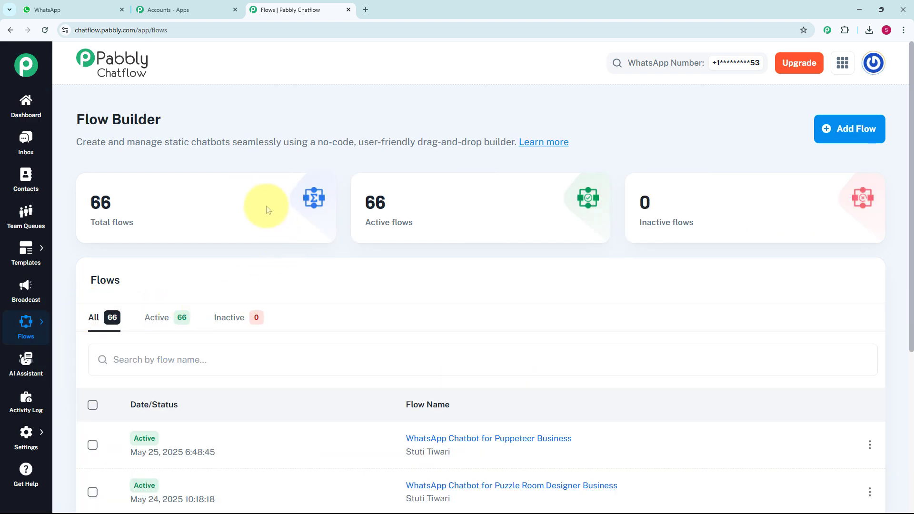
scroll(402, 382, down, 5)
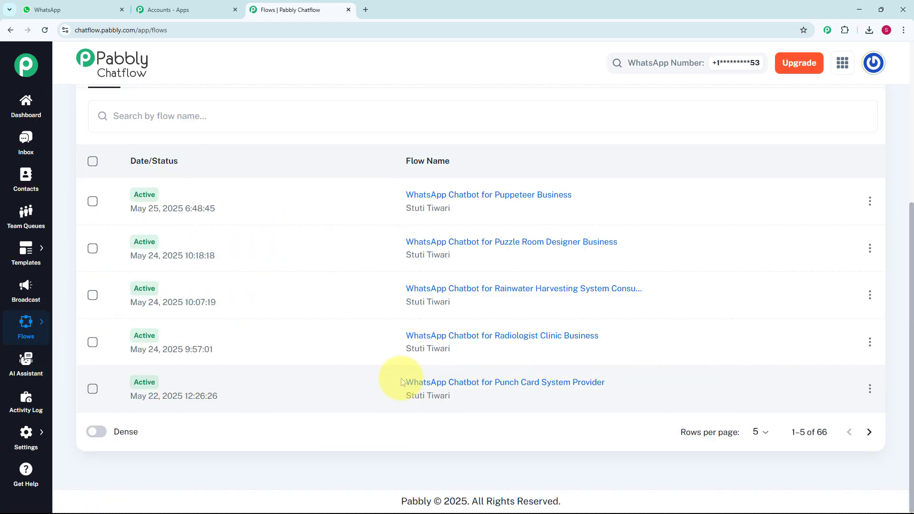
scroll(400, 381, up, 5)
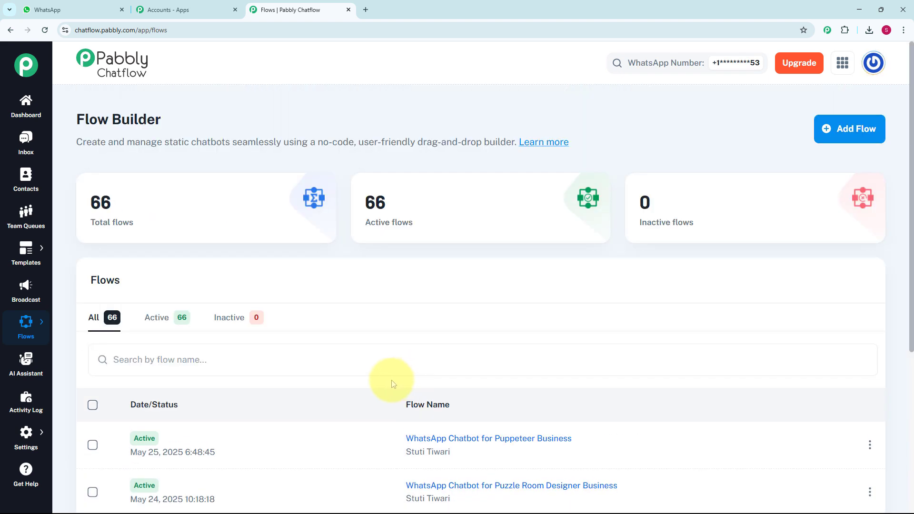
click(853, 130)
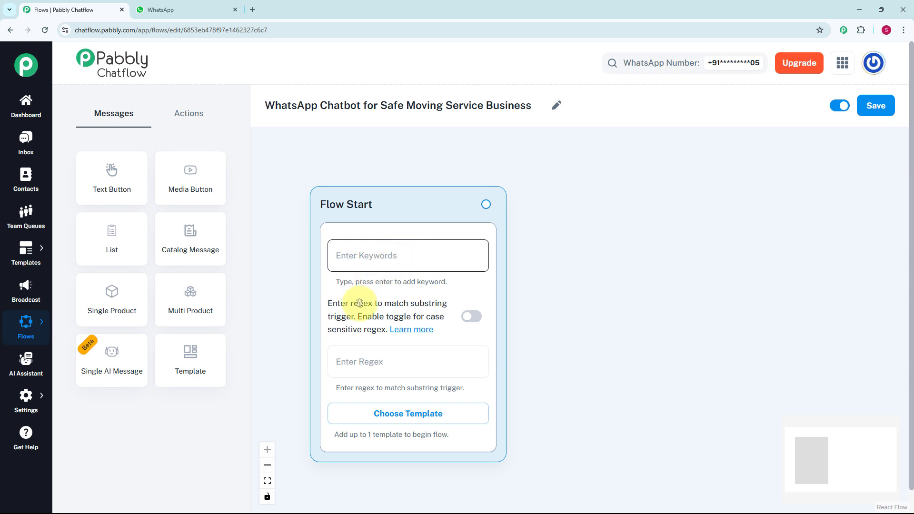
- Set the Flow Start regex to [\s\S]+ and connect a new Text + Button message to the Flow Start block
click(381, 361)
text([\s\S]+)
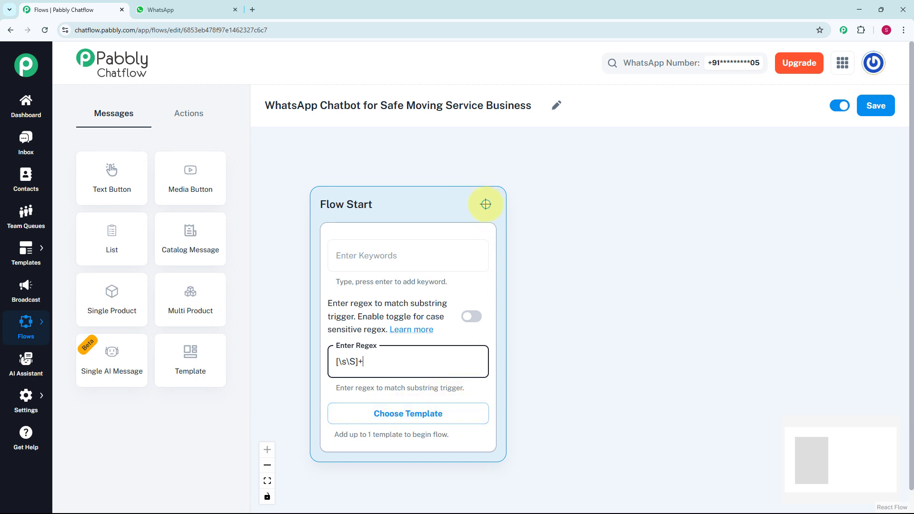
drag(485, 204, 561, 318)
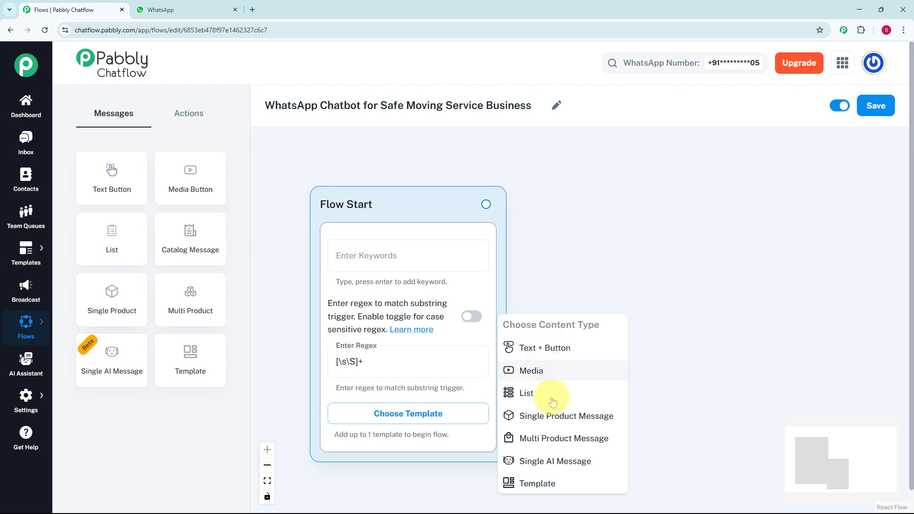
click(541, 354)
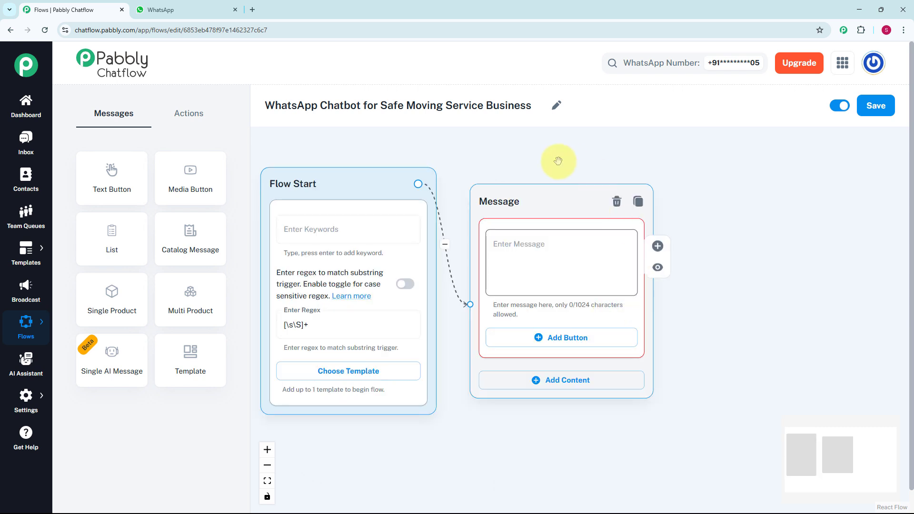
- Enter the message "👋 *Hi! Welcome to XYZ – Professional Safe & Secure Moving Services.* How can we assist you today?" and add a "1️⃣Get Moving Quote" button
click(545, 284)
text(👋 *Hi! Welcome to XYZ – Professional Safe & Secure Moving Services.* How can we assist you today?)
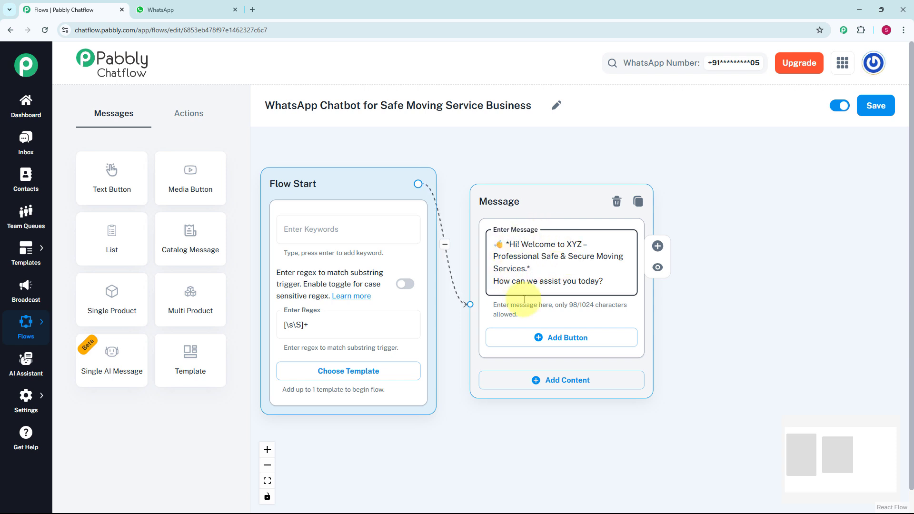
click(559, 341)
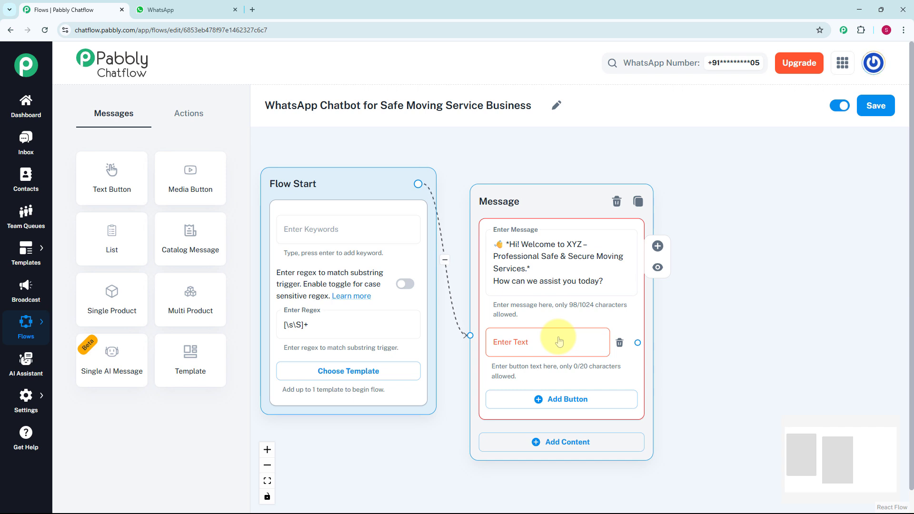
click(559, 341)
text(1️⃣ Get Moving Quote)
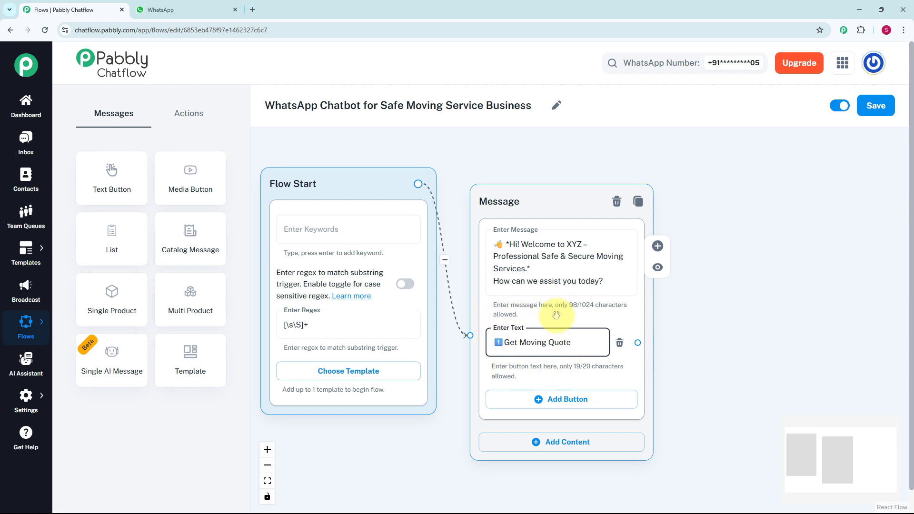
- Add two more buttons to the welcome message: "2️⃣Services We Offer" and "3️⃣Contact Support"
scroll(566, 316, down, 3)
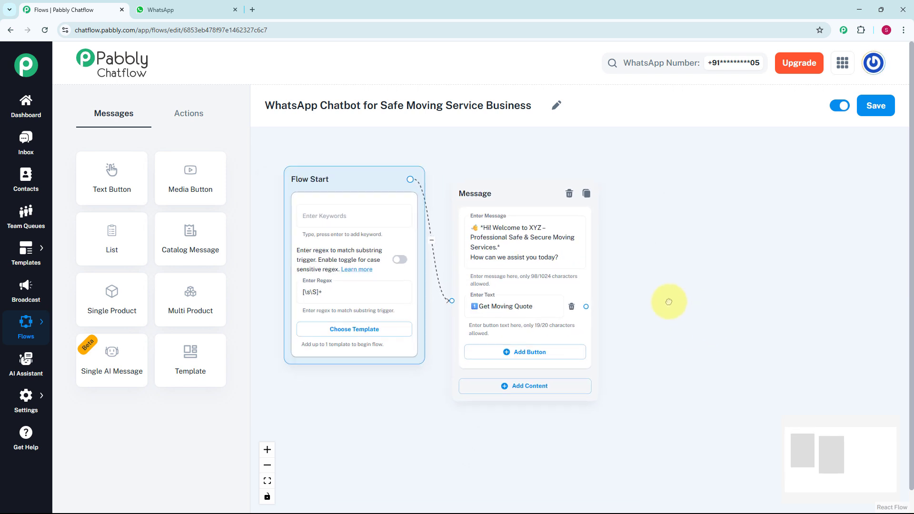
click(527, 351)
click(475, 351)
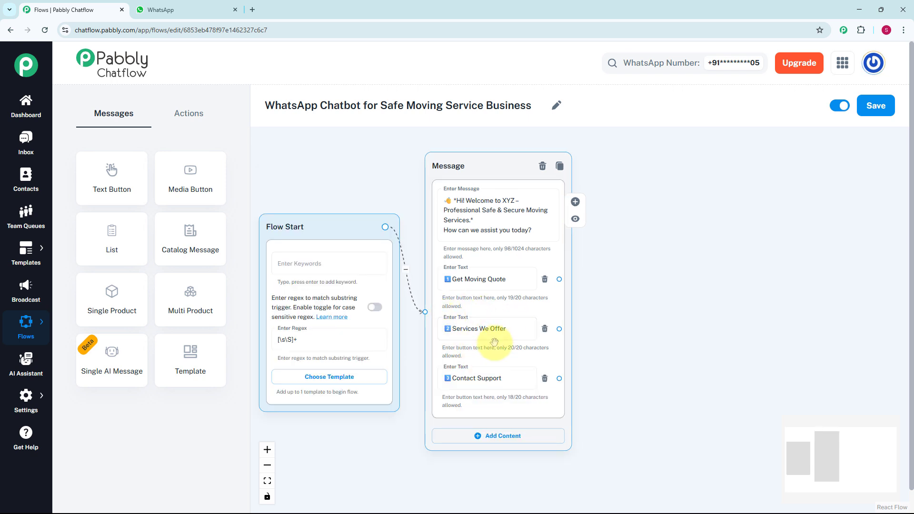
scroll(485, 345, up, 2)
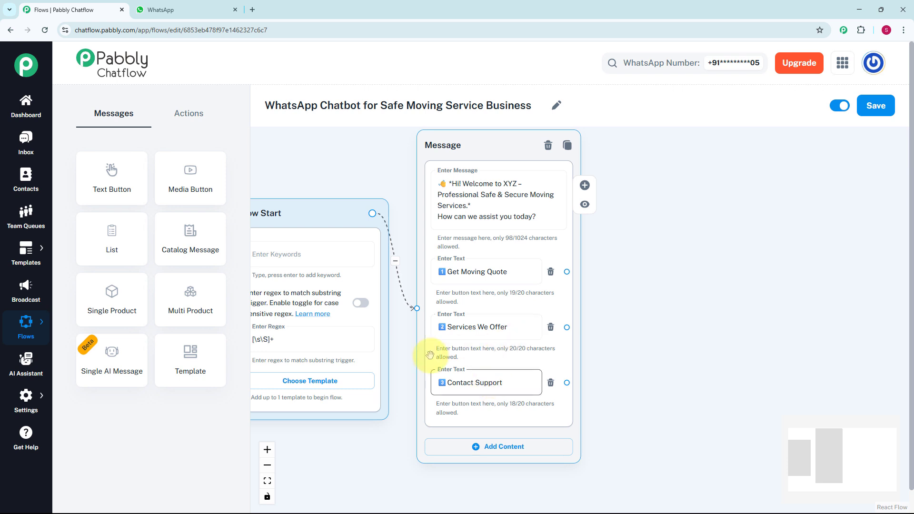
click(502, 386)
click(439, 267)
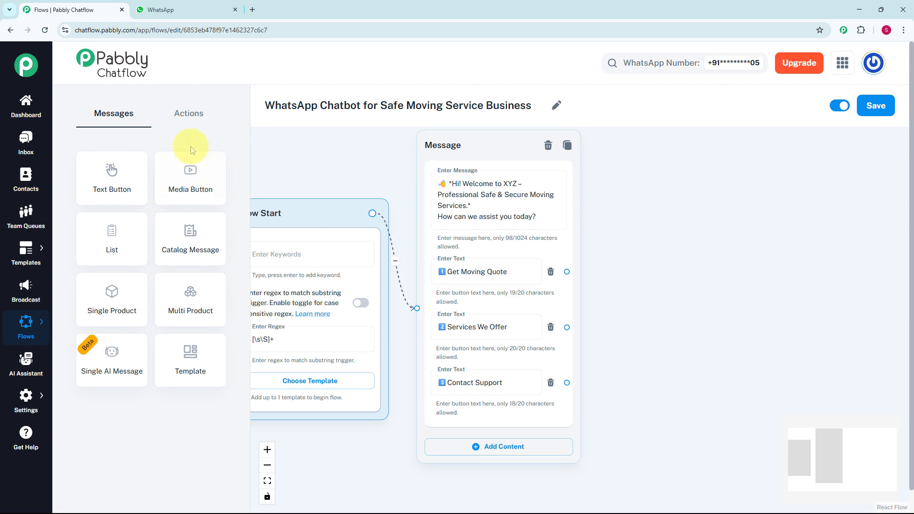
- Add an Ask Question block beside the welcome message and connect the Get Moving Quote button to it
click(186, 114)
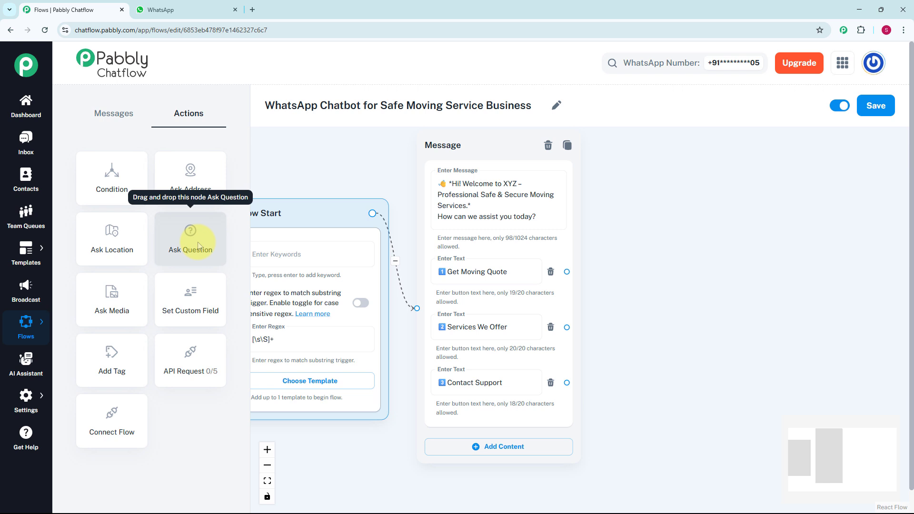
drag(198, 246, 377, 306)
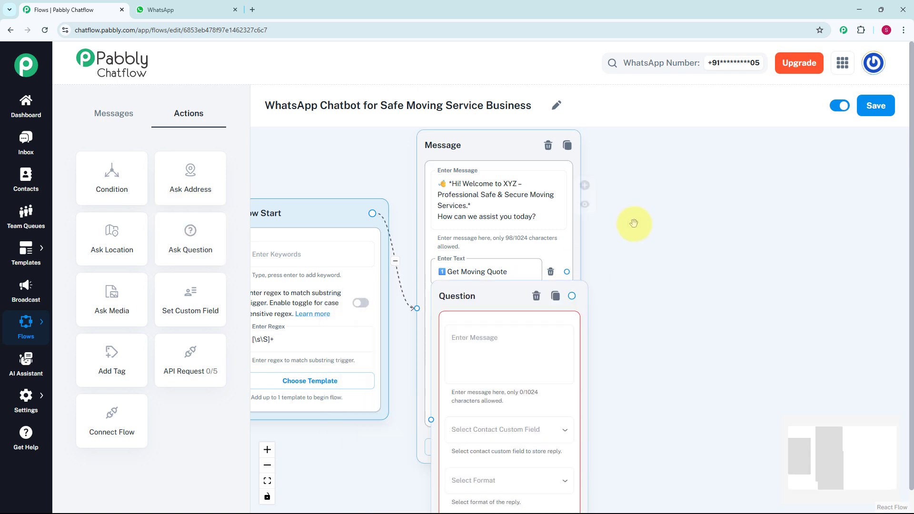
drag(672, 159, 669, 142)
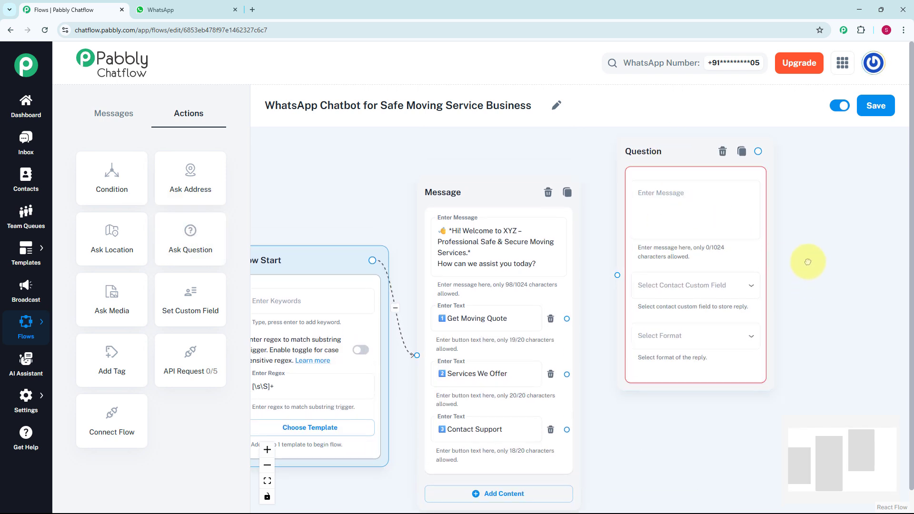
drag(807, 282, 664, 267)
scroll(795, 246, down, 2)
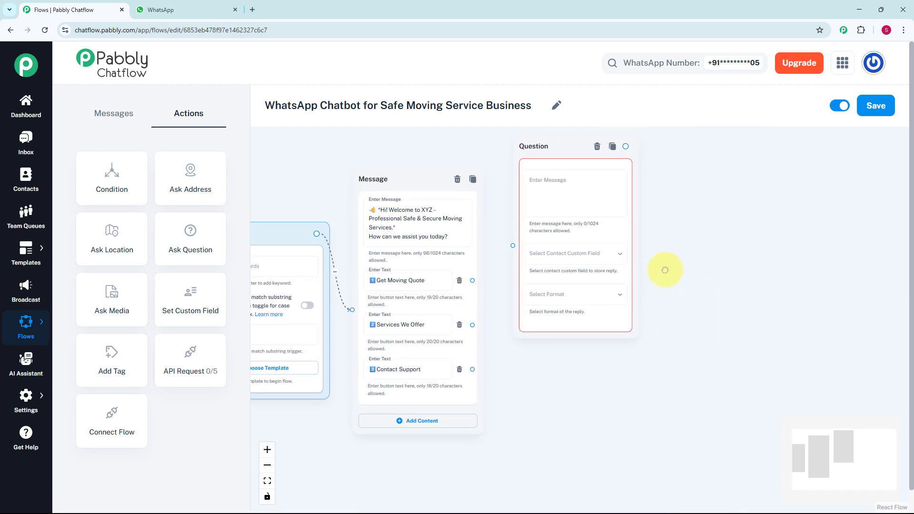
scroll(665, 269, up, 1)
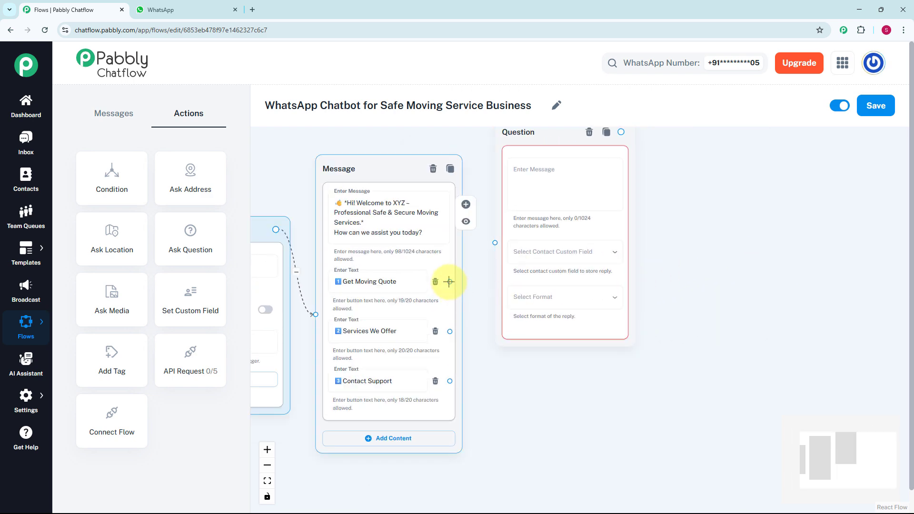
drag(450, 282, 495, 242)
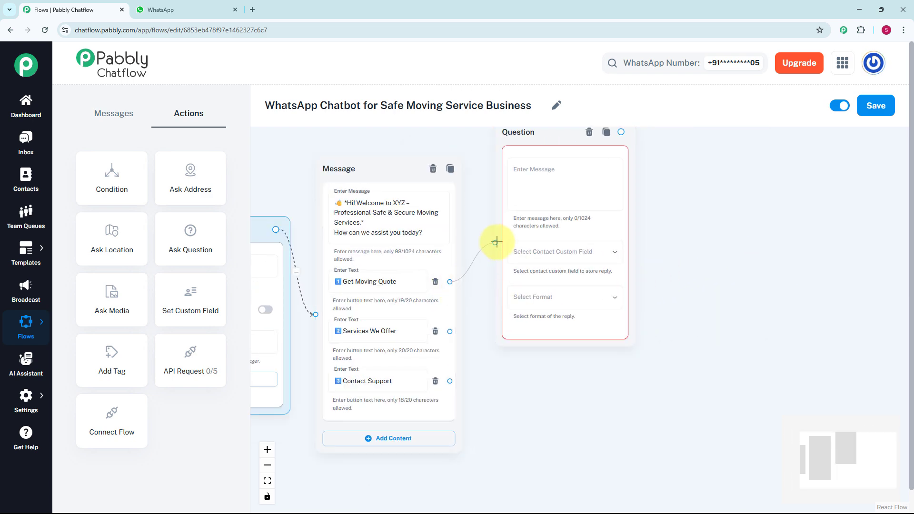
- Enter the new block's question message asking for a few quote details and ending with "What's your full name?"
scroll(541, 200, up, 1)
click(542, 203)
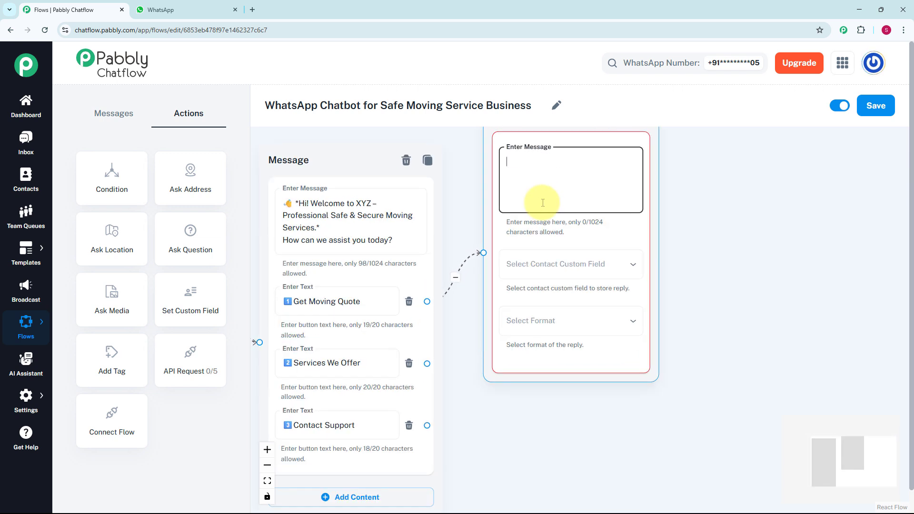
key(ctrl+v)
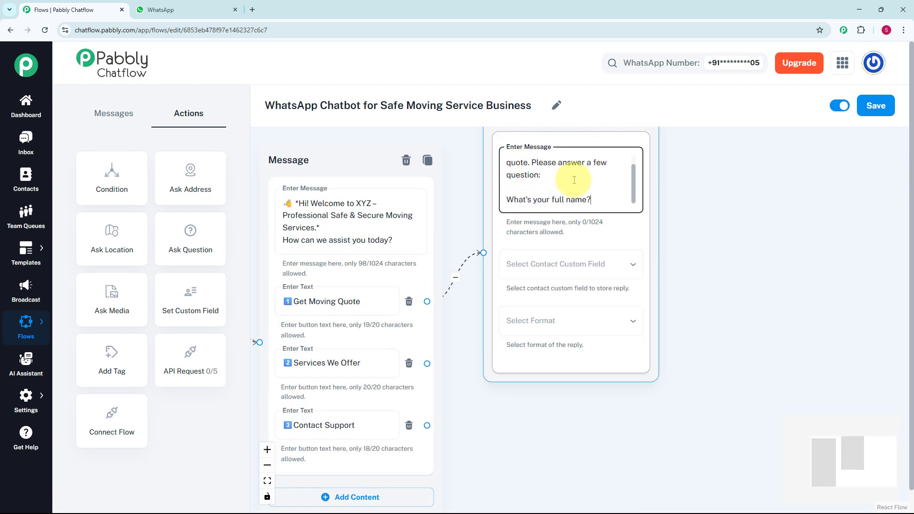
- Store the full name reply in the FullName contact custom field and set its format to Any
click(540, 265)
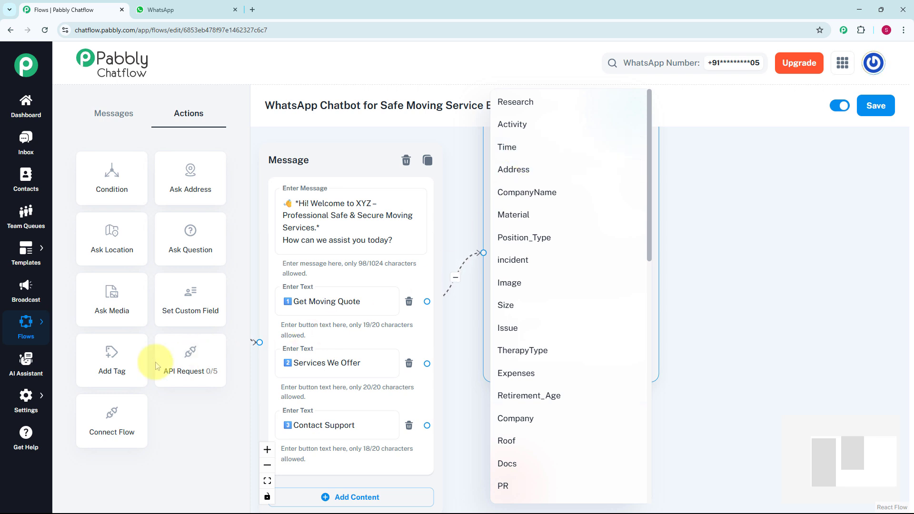
click(36, 397)
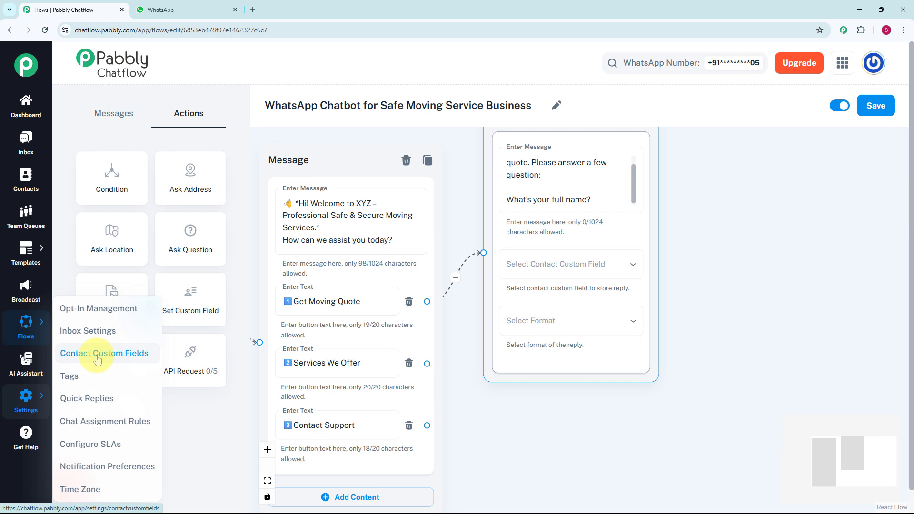
click(566, 264)
scroll(571, 316, down, 8)
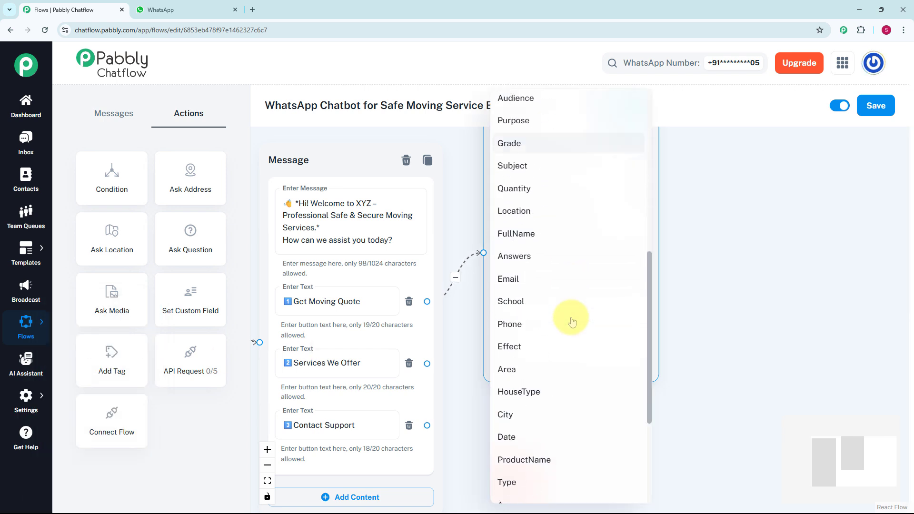
click(523, 216)
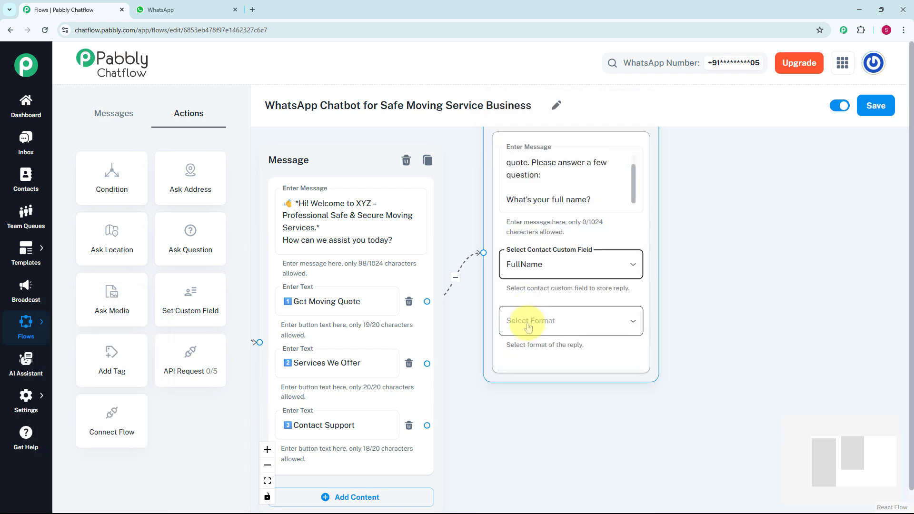
click(510, 330)
click(505, 350)
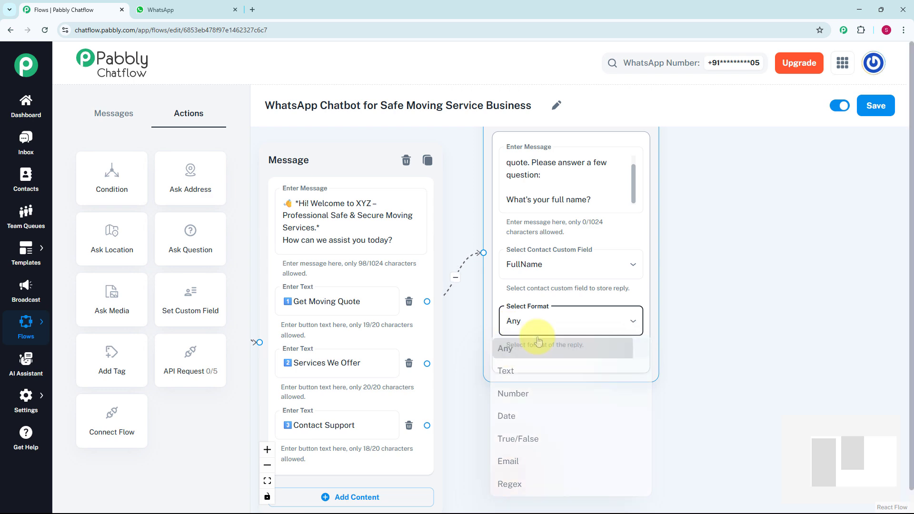
- Connect a second question, "What's your delivery address?", storing the reply in the Address custom field with format Any
scroll(693, 304, down, 3)
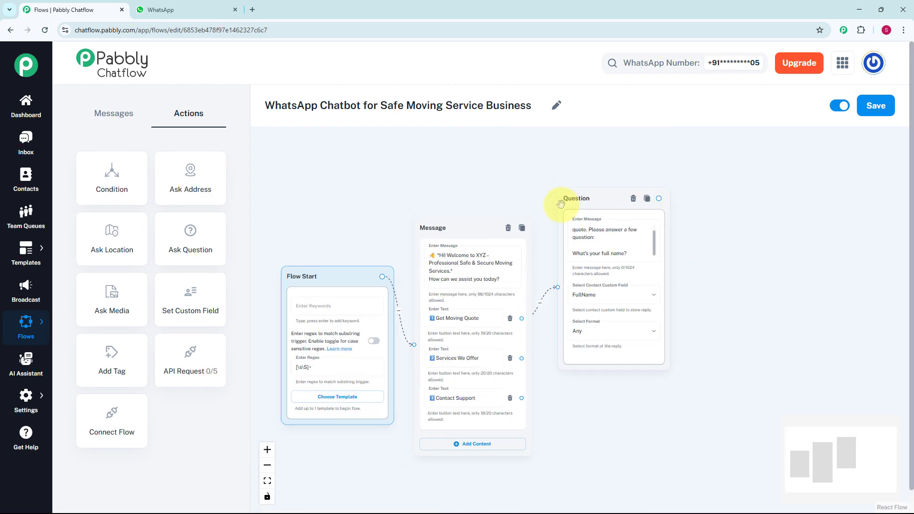
click(723, 247)
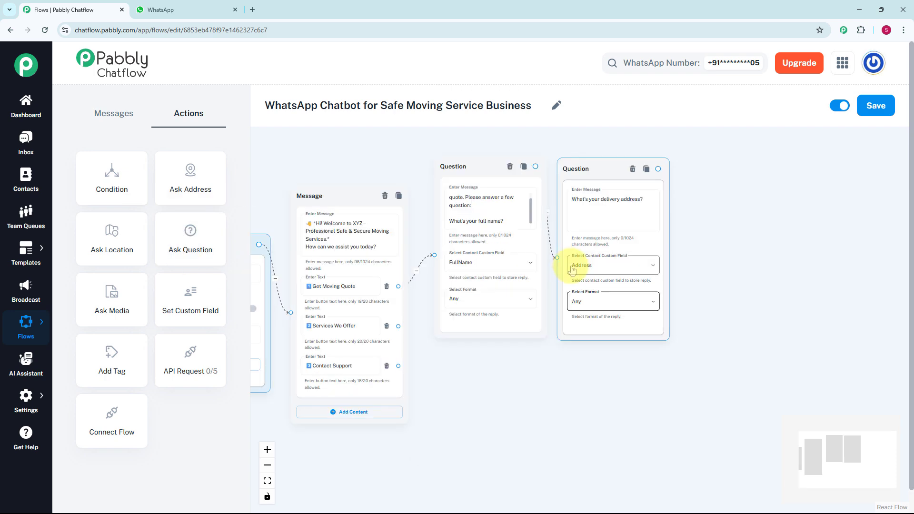
scroll(663, 230, up, 2)
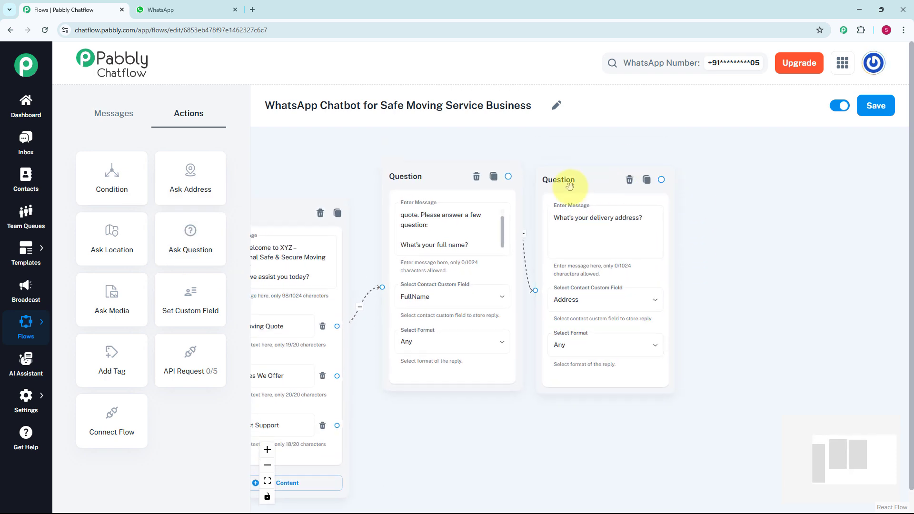
- Connect a third question, "What's your preferred moving date?", storing the reply in the Date custom field with format Date
click(560, 173)
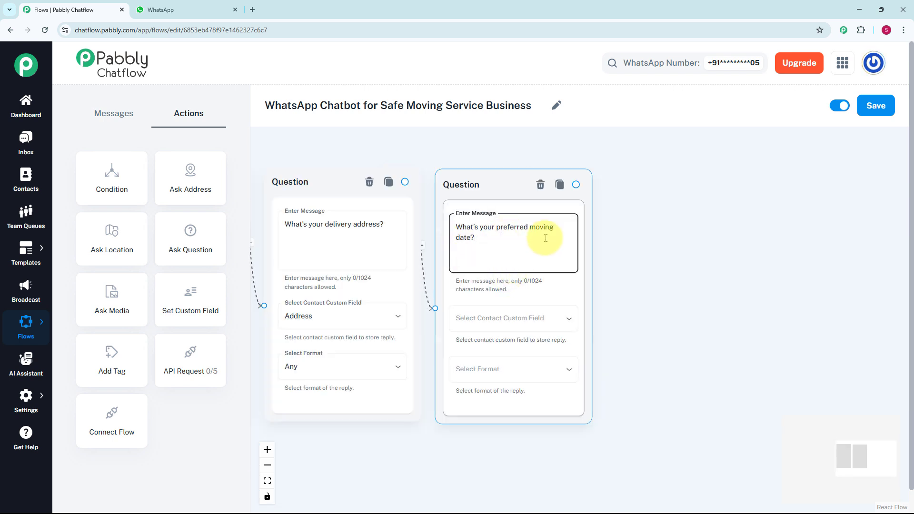
click(527, 318)
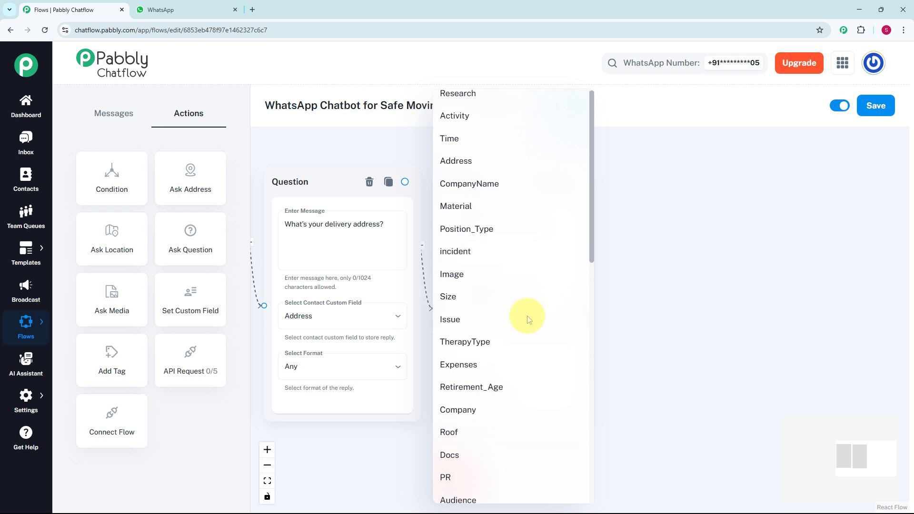
scroll(527, 319, down, 5)
scroll(528, 320, down, 2)
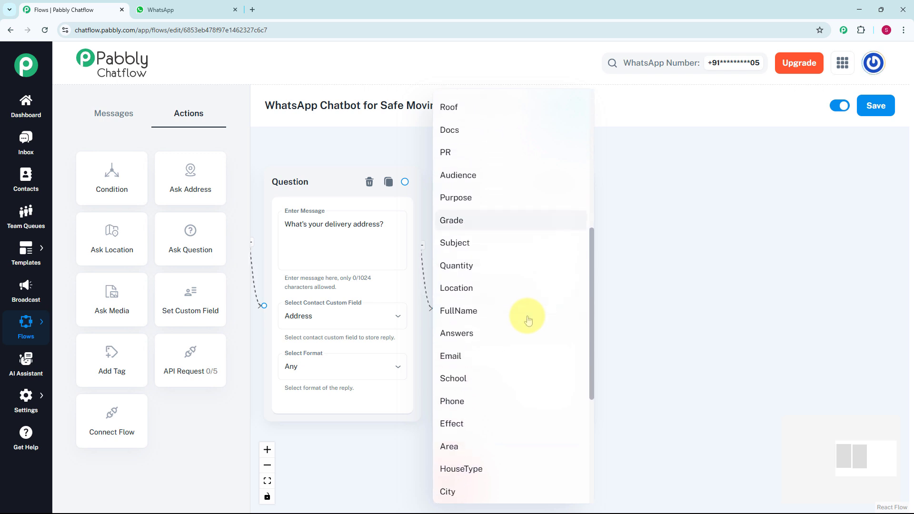
scroll(525, 317, down, 3)
click(509, 385)
click(500, 367)
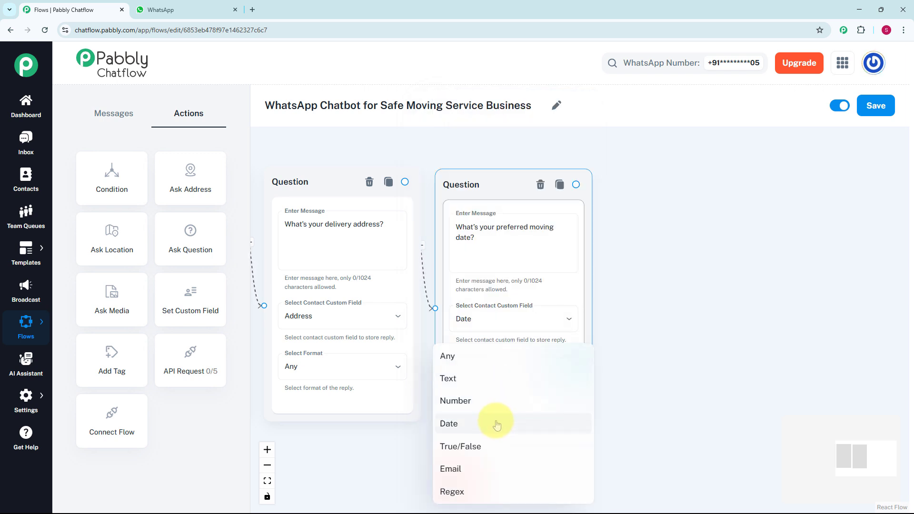
click(496, 423)
- Connect a Text + Button message to the moving date question reading "✅ Thanks! $FullName Our team will review the details and get back to you shortly with a personalized quote."
scroll(597, 366, down, 2)
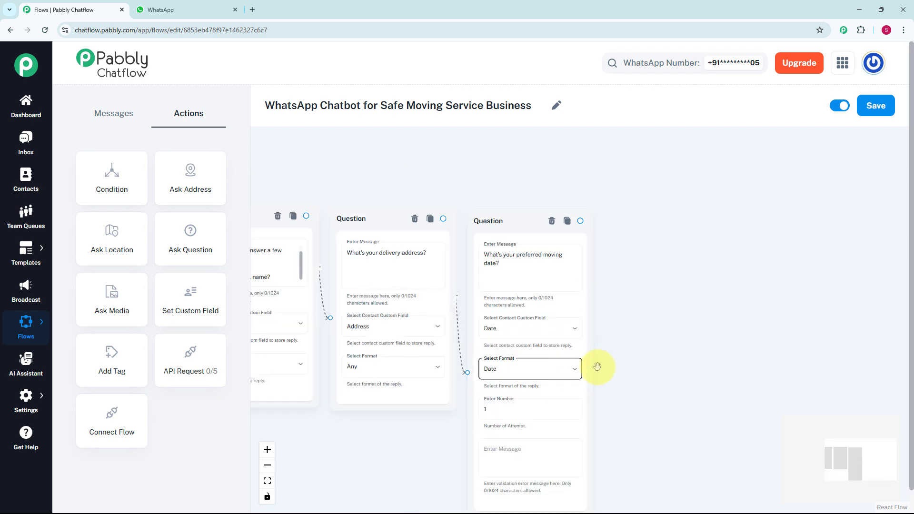
scroll(596, 367, down, 1)
drag(597, 367, 570, 292)
scroll(516, 324, up, 2)
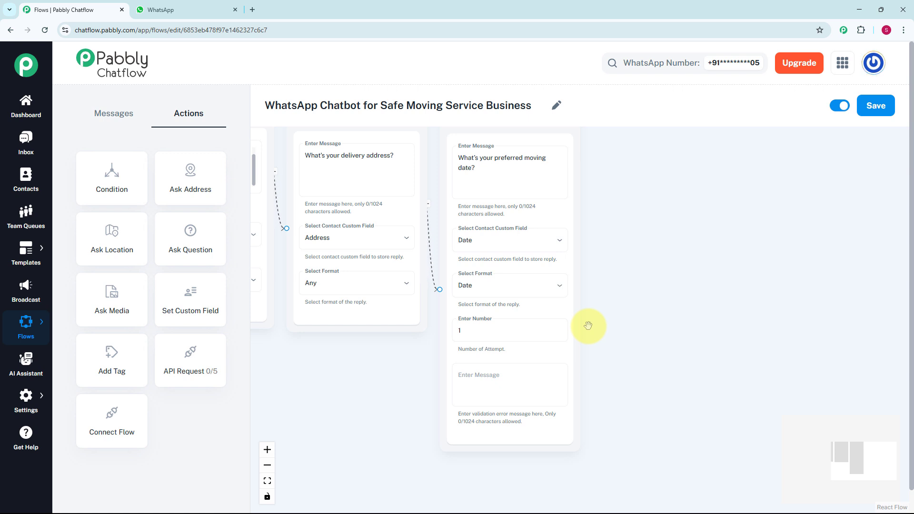
scroll(622, 301, down, 2)
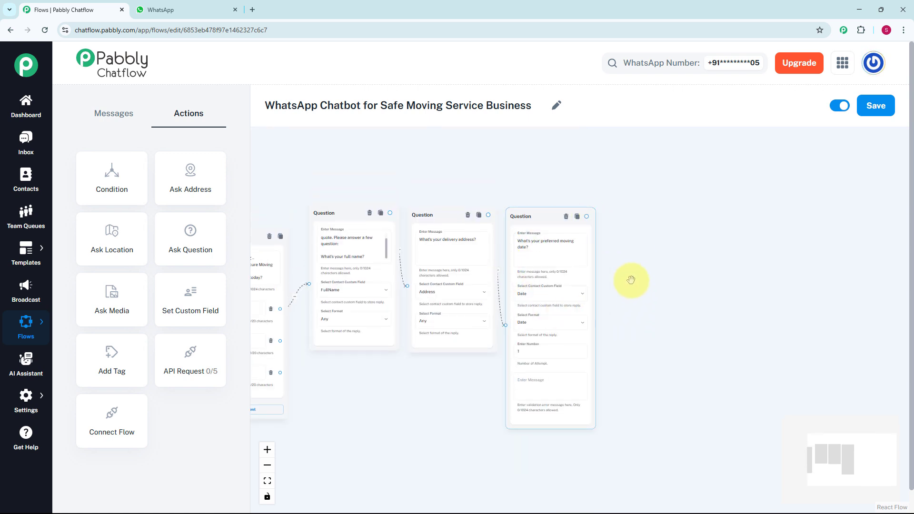
drag(653, 296, 619, 303)
scroll(555, 300, up, 2)
drag(471, 190, 536, 263)
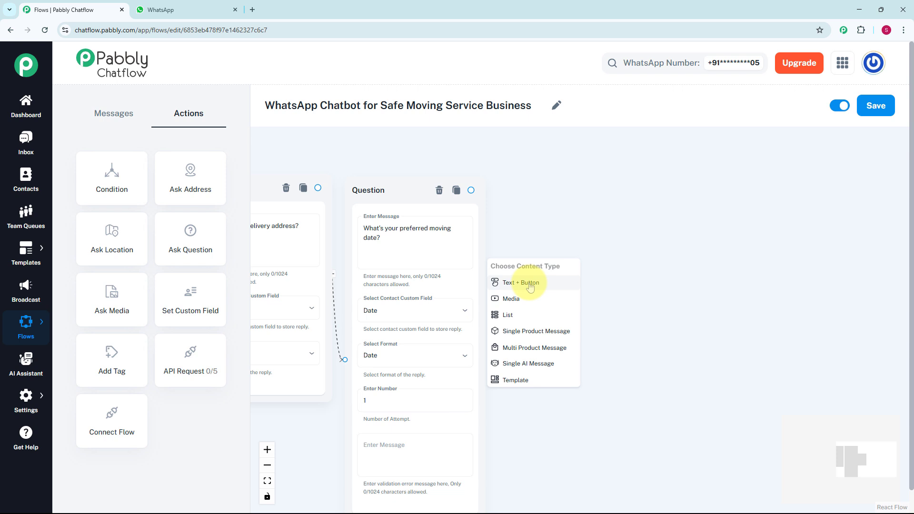
click(530, 284)
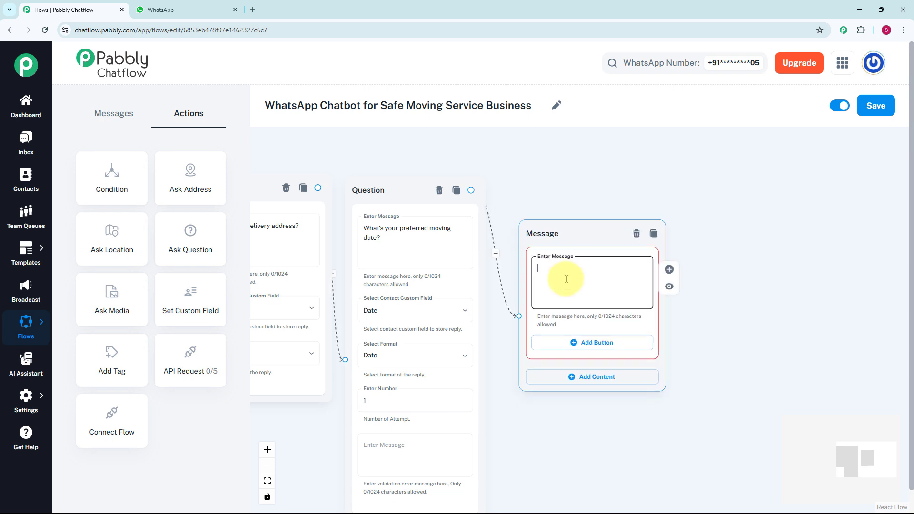
text(✅ Thanks! $FullName Our team will review the details and get back to you shortly with a personalized quote.)
scroll(566, 279, up, 2)
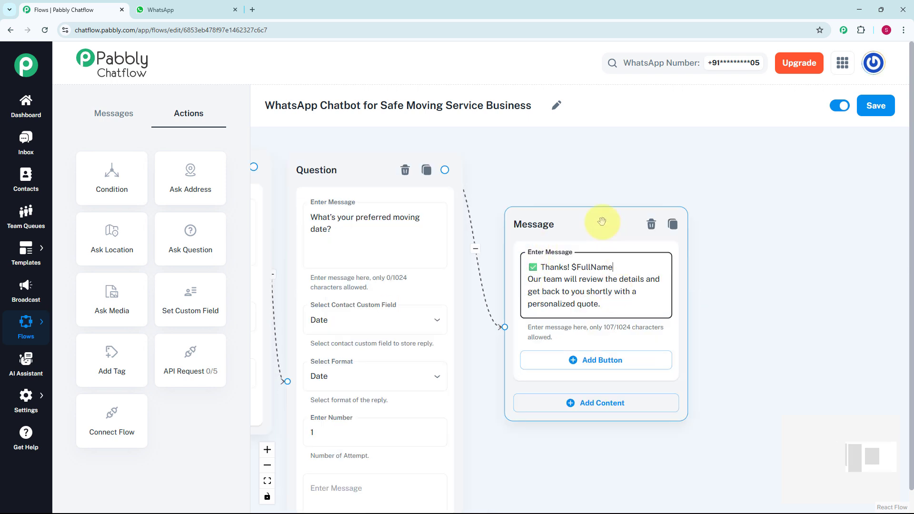
- Examine the $FullName placeholder in the thank-you message against the custom field used by the full name question
mouse_move(590, 266)
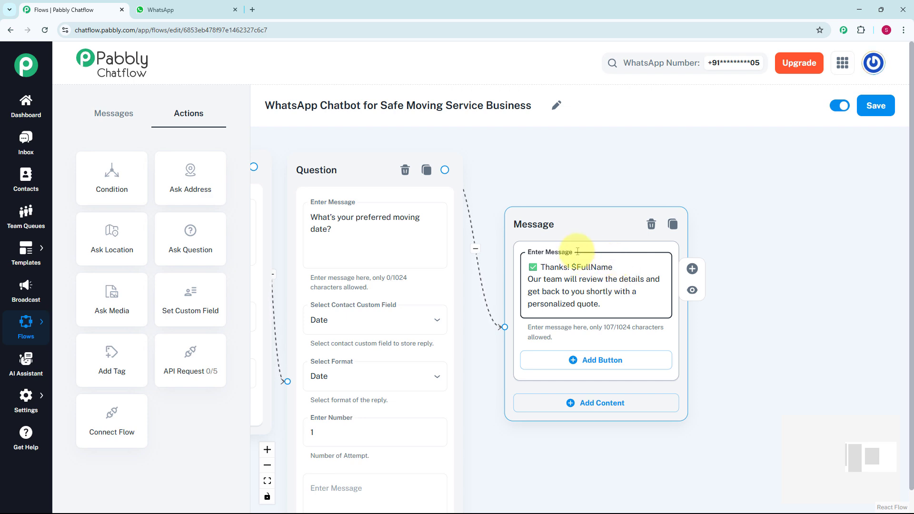
scroll(561, 194, down, 3)
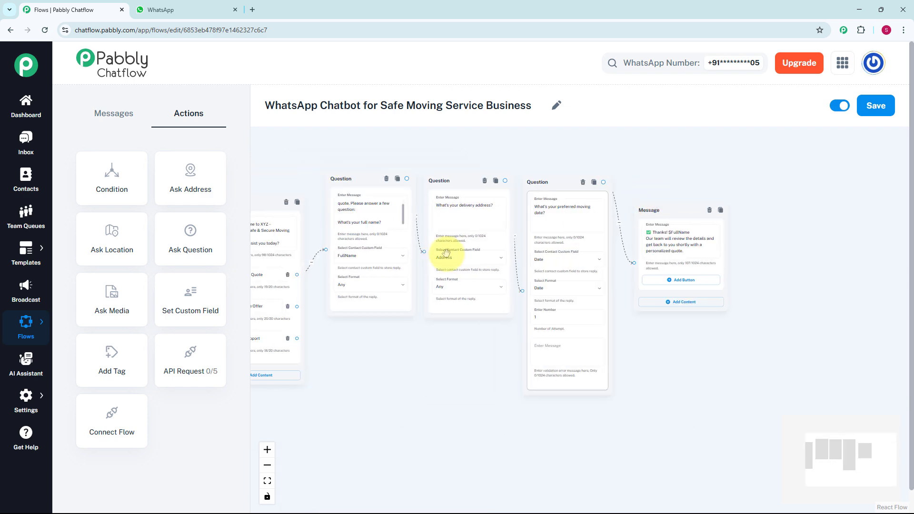
scroll(386, 263, up, 2)
scroll(386, 263, up, 2)
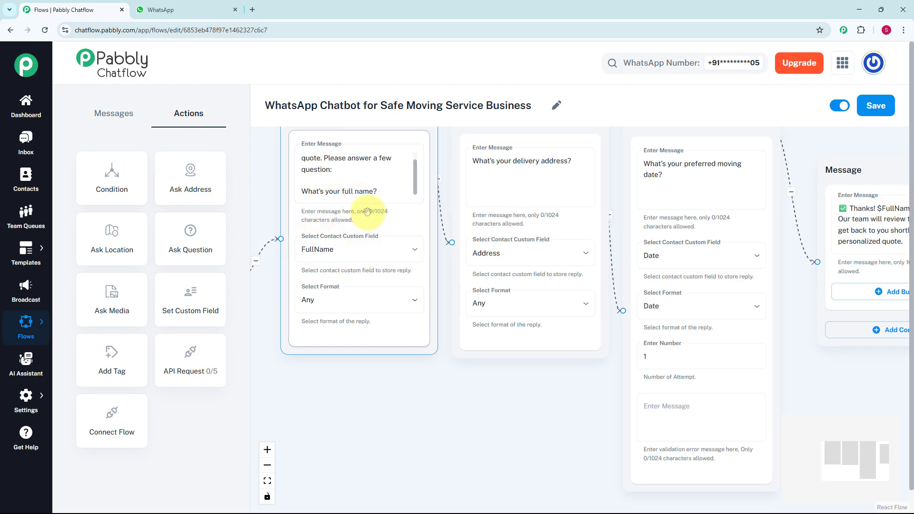
scroll(723, 240, down, 3)
scroll(693, 280, up, 4)
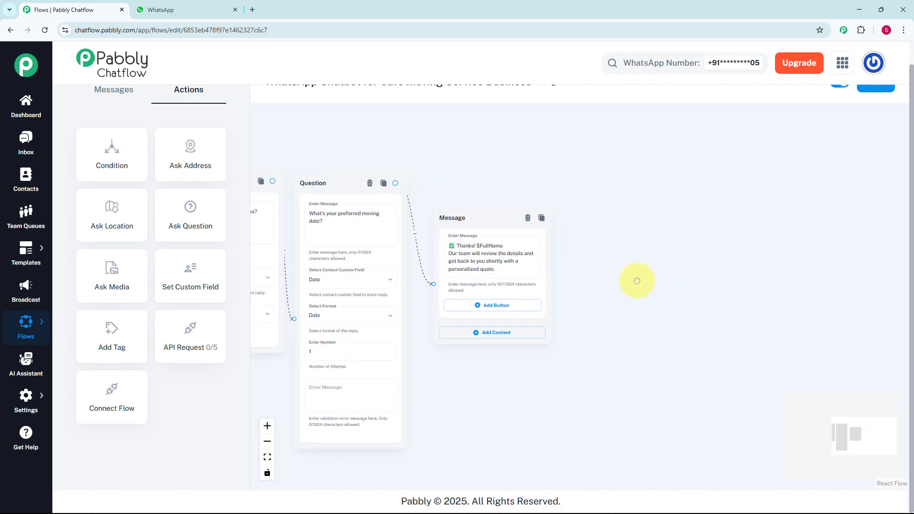
scroll(634, 281, up, 2)
click(470, 232)
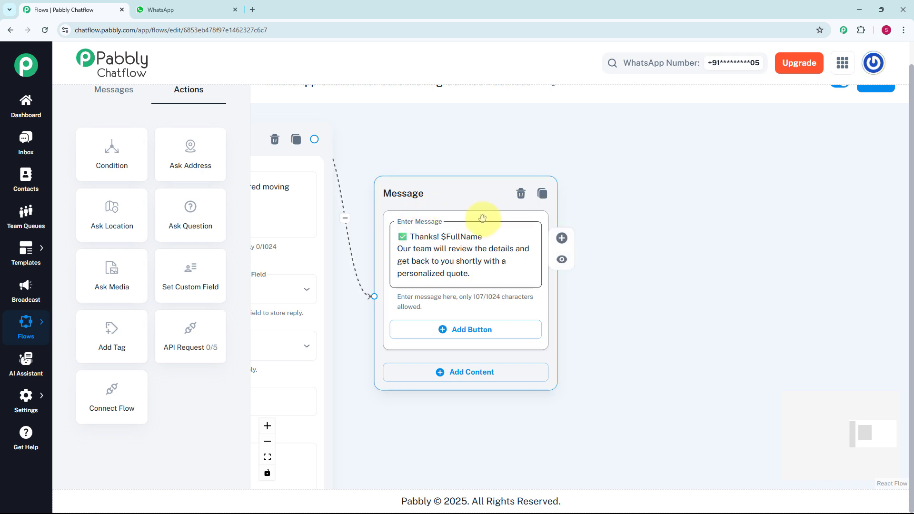
- Connect a Text + Button message to the Services We Offer button listing Home Shifting, Office Relocation, Safe & Vault Moving, Packing & Unpacking, Long-distance Moving, Storage Solutions
click(669, 166)
scroll(669, 167, down, 3)
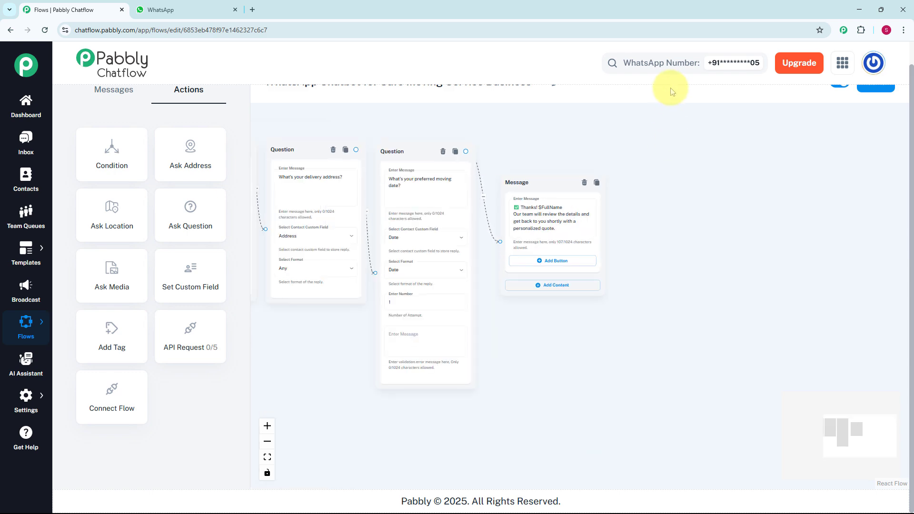
scroll(670, 88, up, 1)
drag(304, 390, 583, 375)
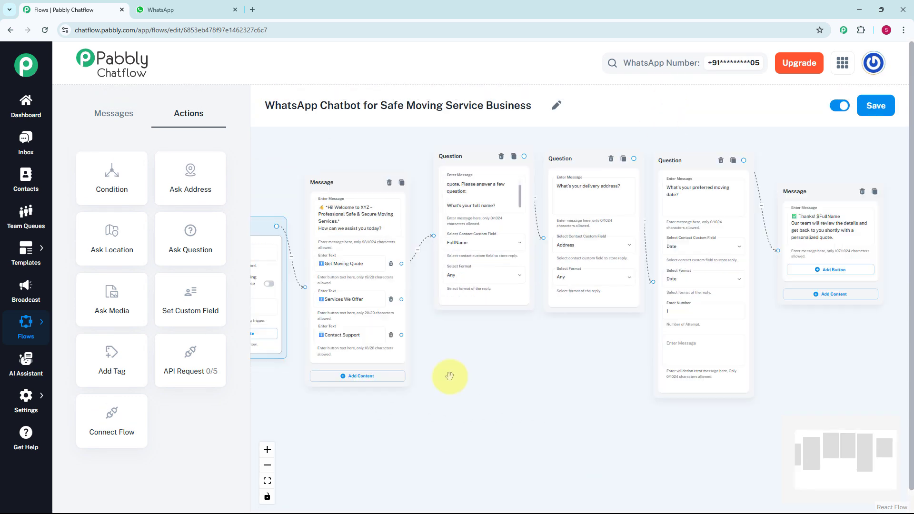
scroll(449, 375, up, 1)
scroll(450, 376, up, 1)
drag(450, 376, 494, 389)
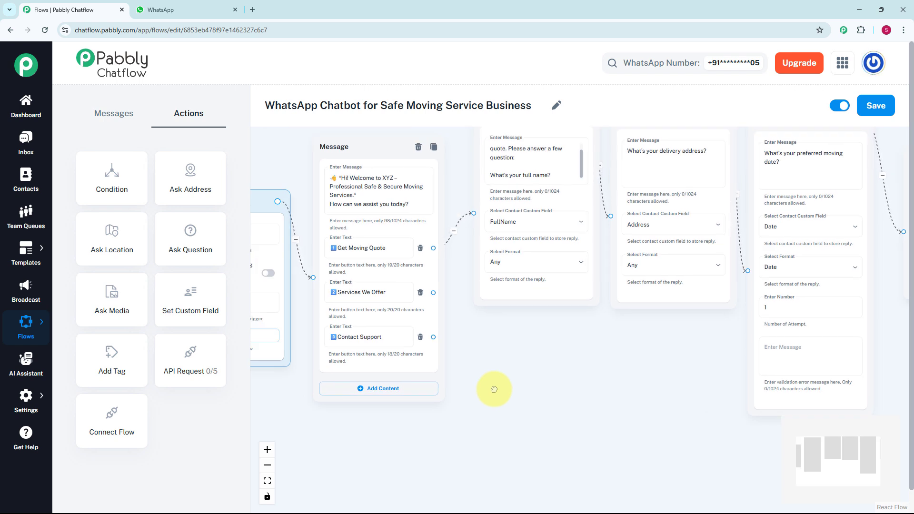
drag(433, 293, 478, 344)
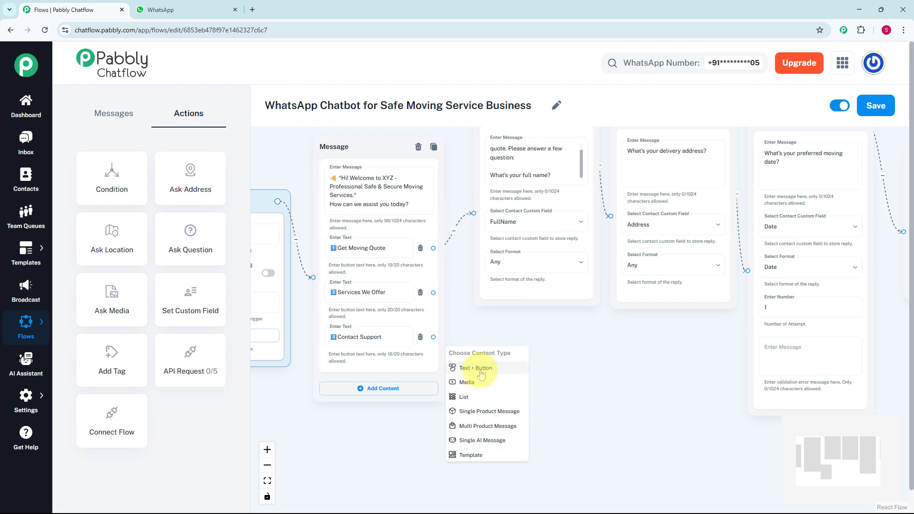
click(481, 369)
click(516, 386)
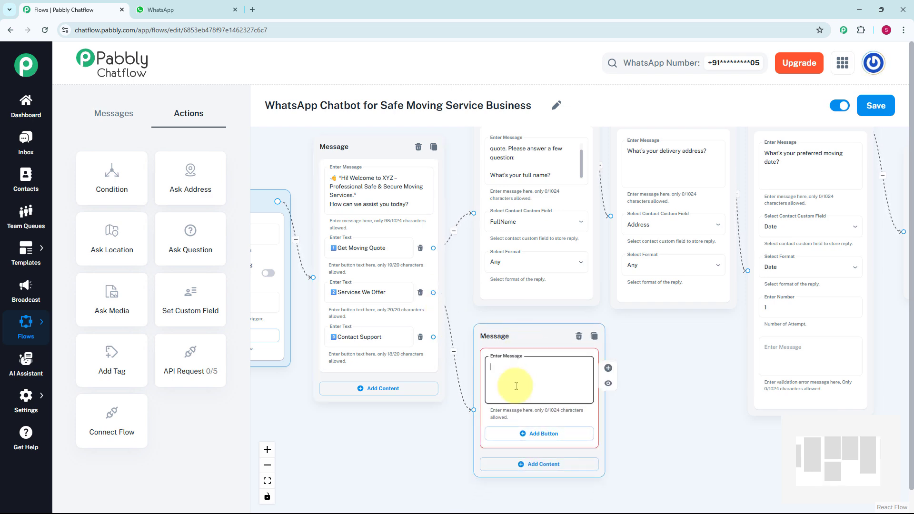
key(ctrl+v)
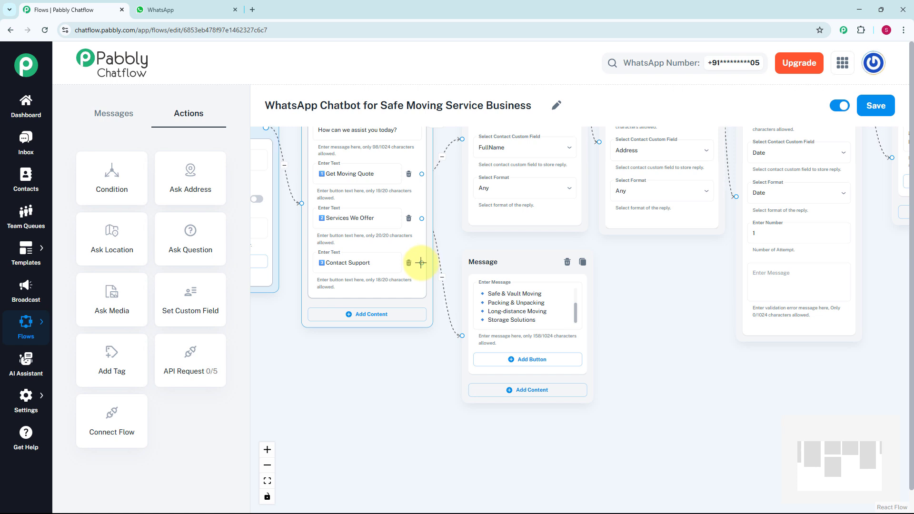
- Connect a Text + Button message to the Contact Support button giving the company's phone number and email, and save the flow
click(547, 390)
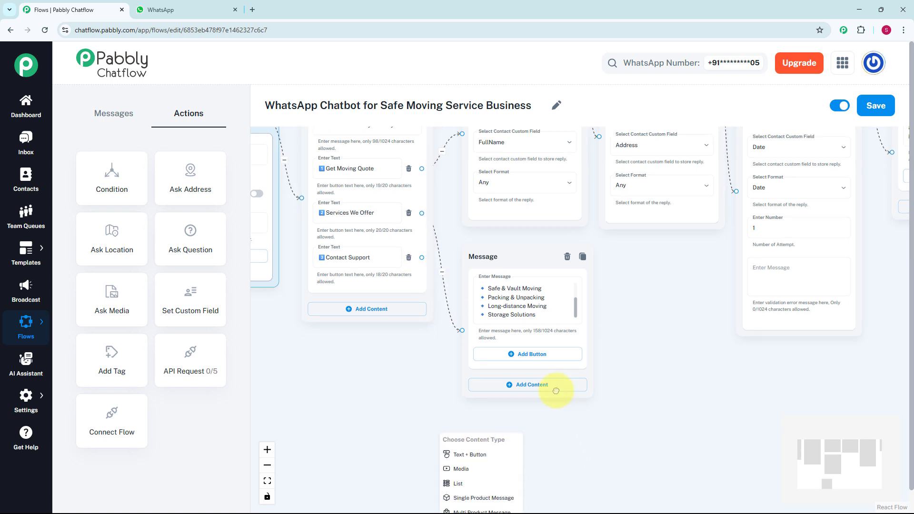
click(435, 361)
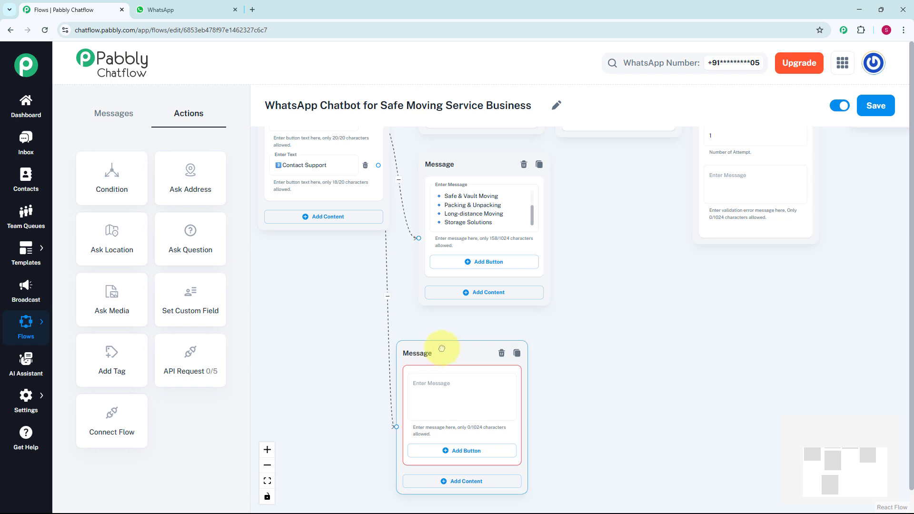
click(482, 371)
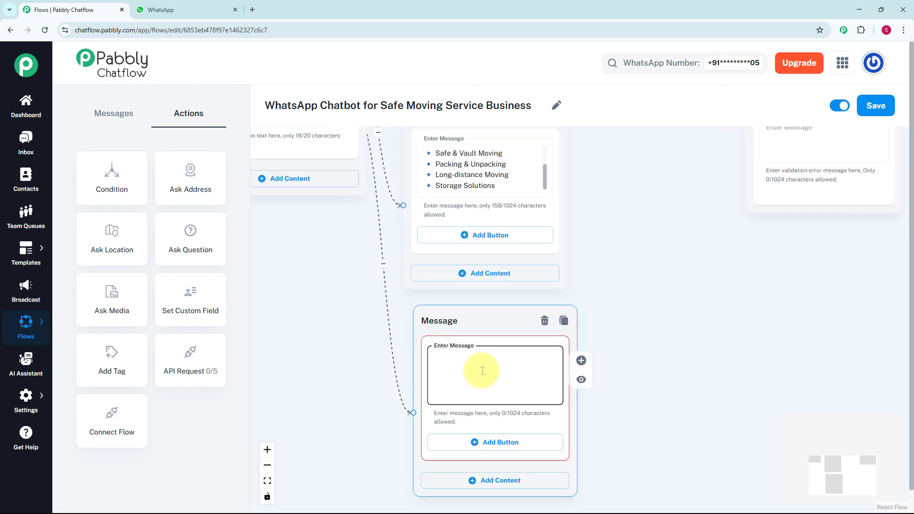
text(📞 You can reach us at: +91-XXXXXXXXXX 📧 Email: su*****@yourmovingco.com)
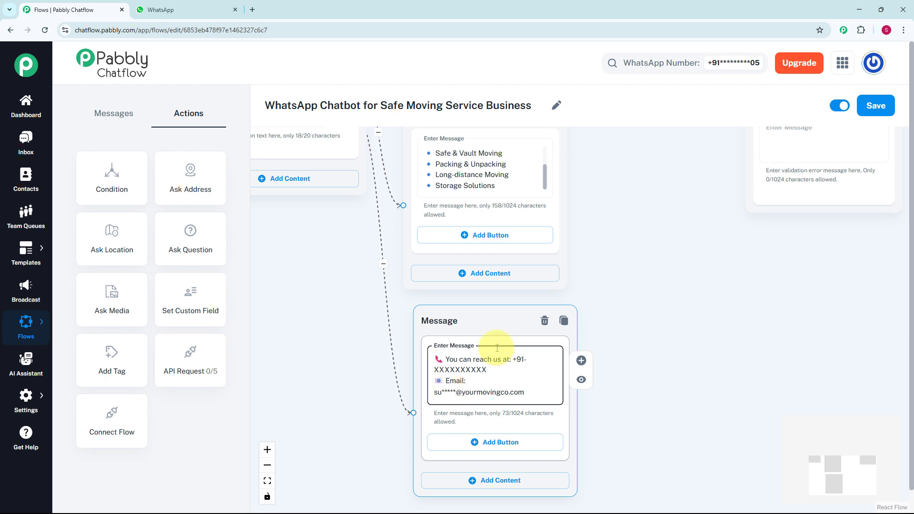
scroll(624, 350, down, 5)
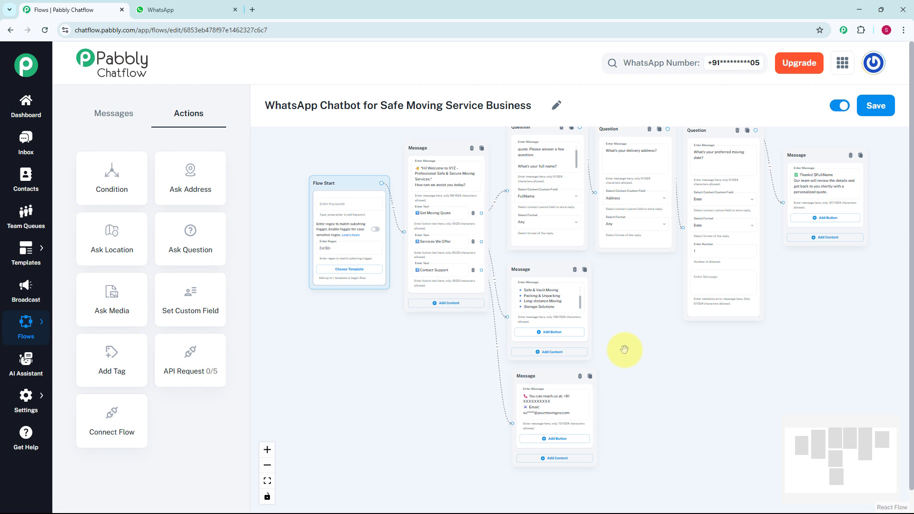
click(894, 107)
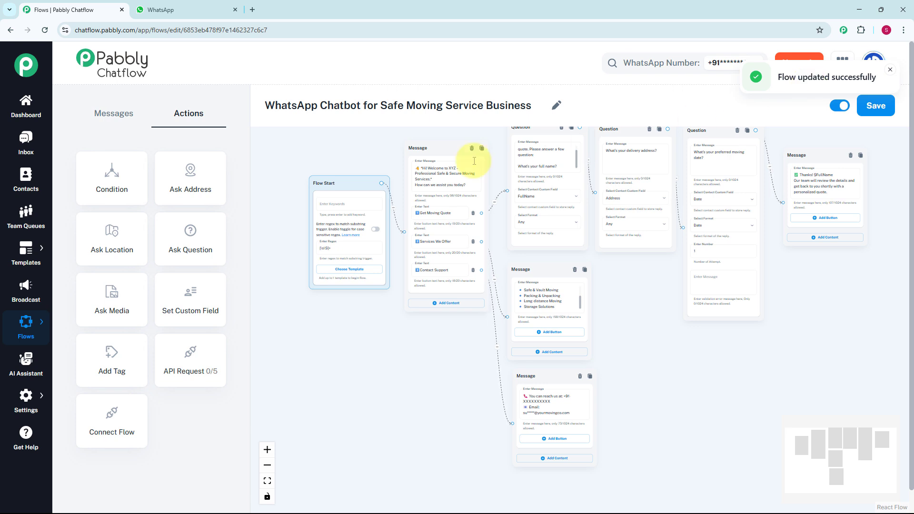
- Open the most recent test conversation in the Inbox and examine the chatbot's exchanges for the moving quote, services and contact support options
click(16, 142)
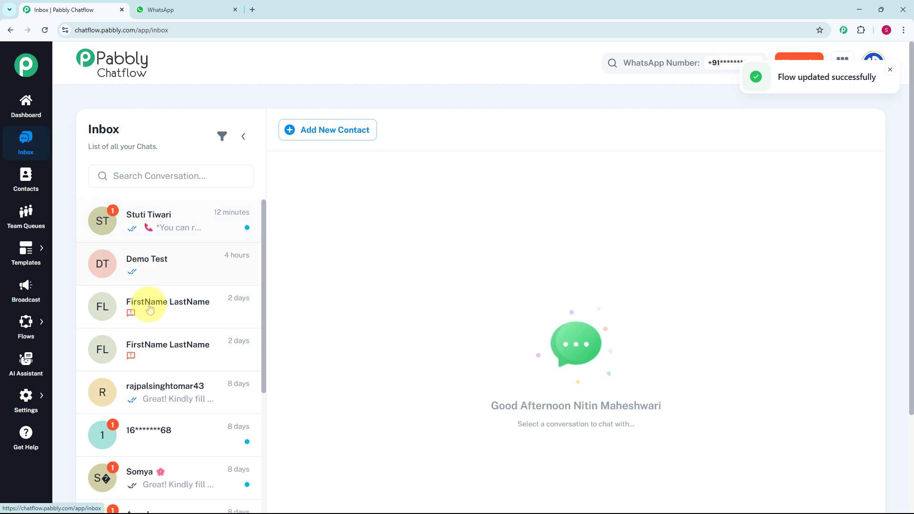
click(165, 241)
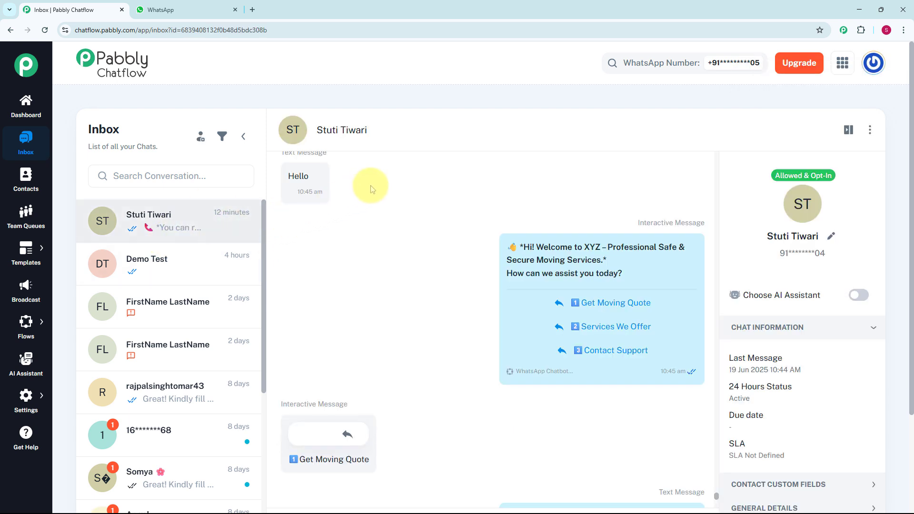
mouse_move(522, 279)
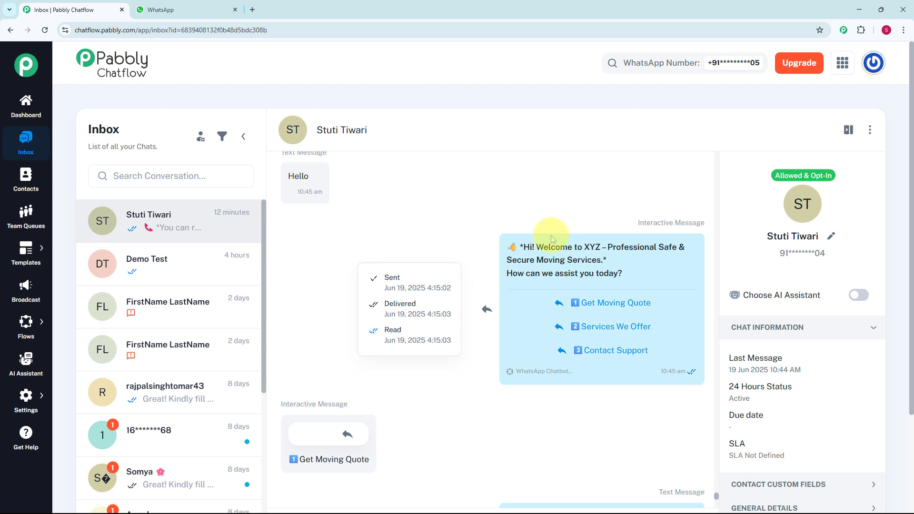
scroll(530, 219, down, 2)
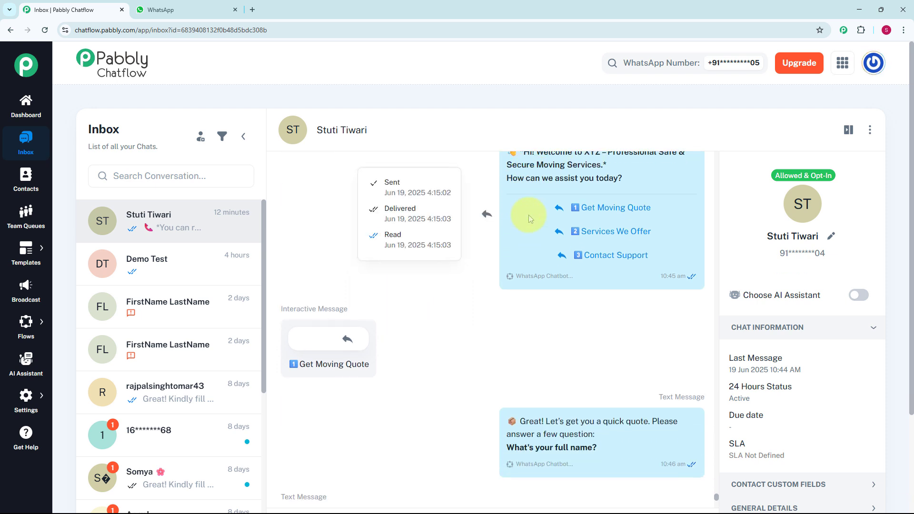
scroll(523, 221, up, 2)
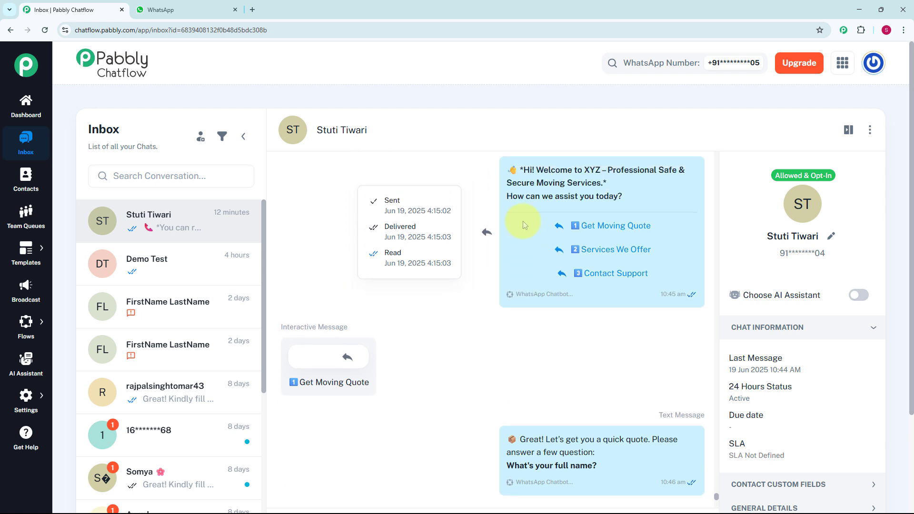
scroll(522, 220, up, 1)
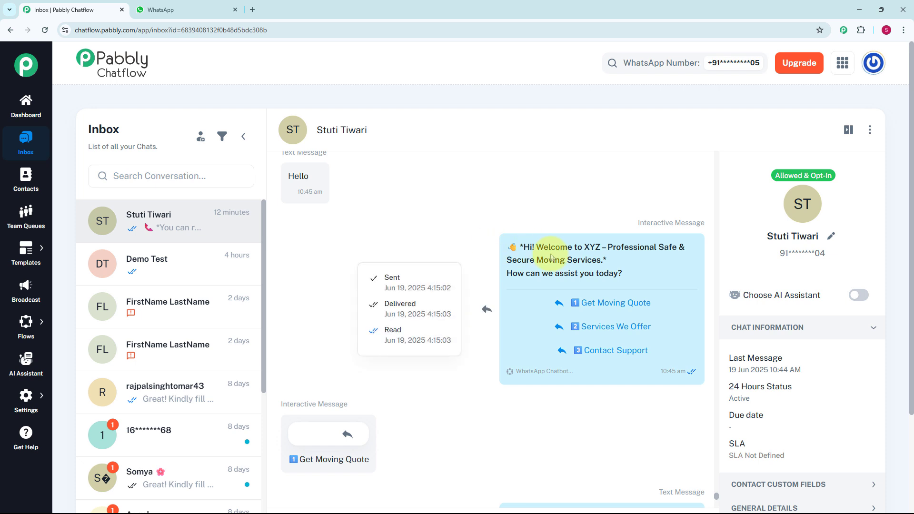
scroll(603, 211, down, 2)
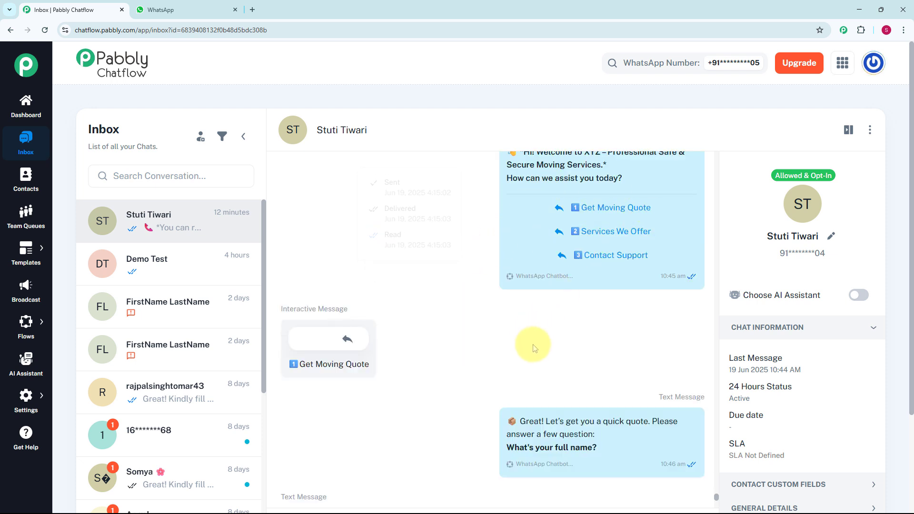
scroll(534, 347, down, 1)
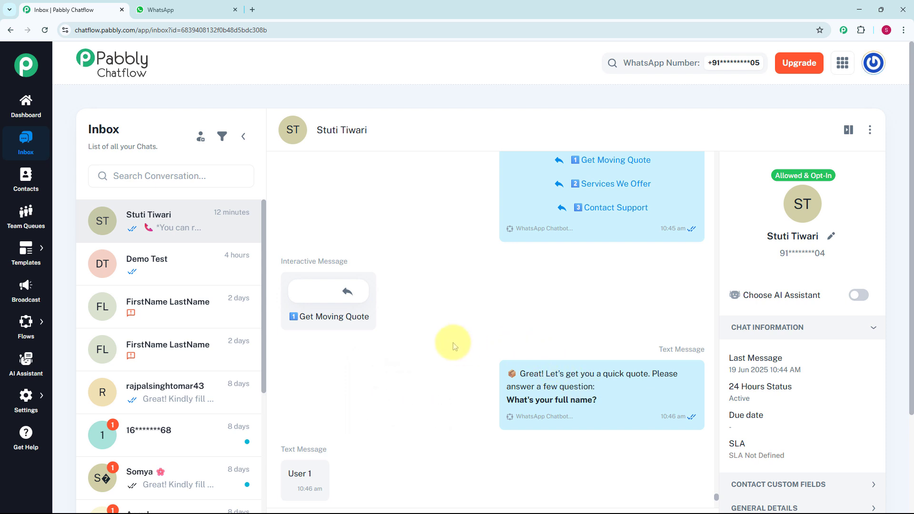
scroll(452, 343, down, 2)
scroll(452, 343, down, 3)
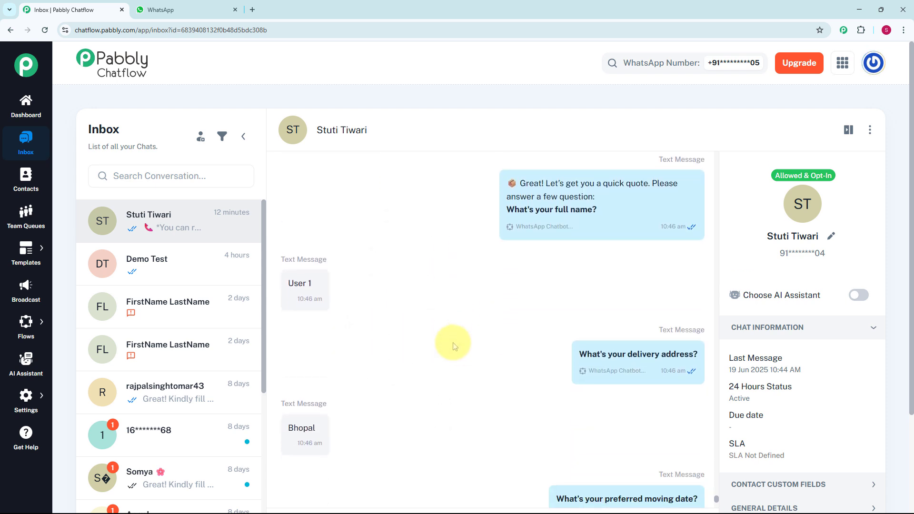
scroll(453, 343, down, 2)
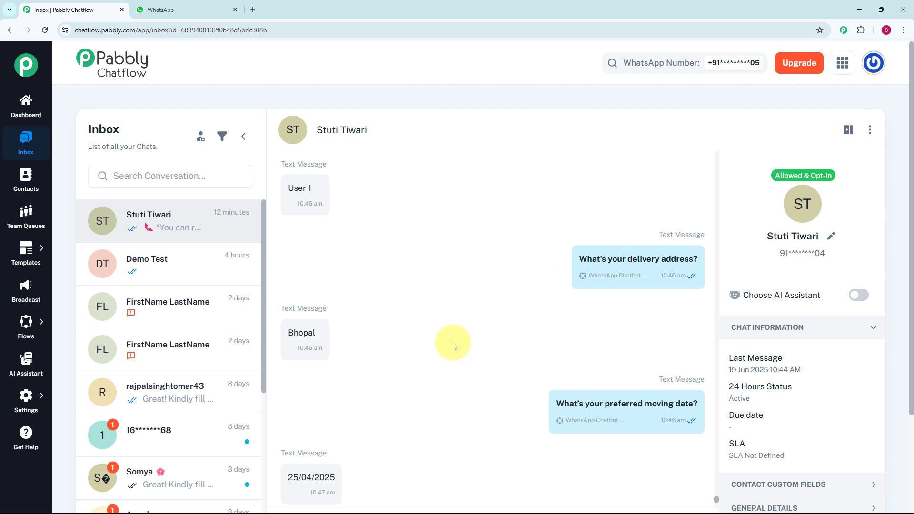
scroll(452, 343, down, 3)
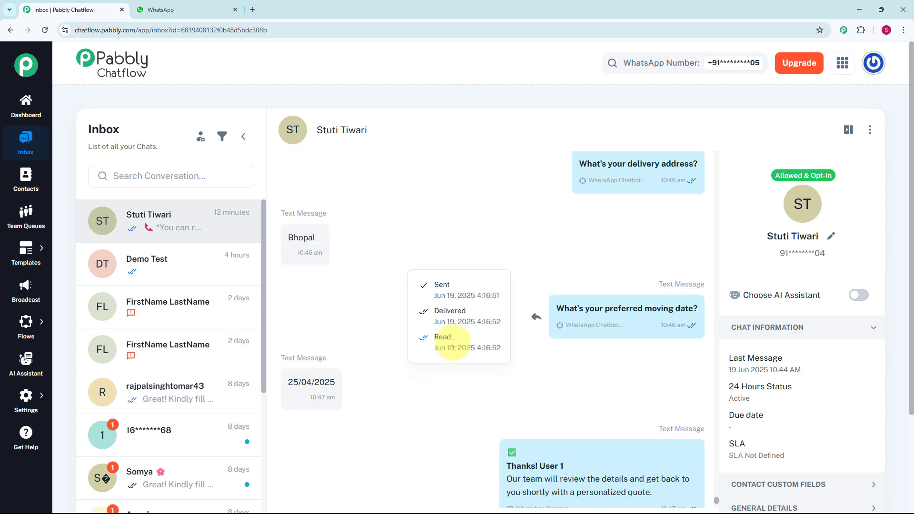
scroll(453, 344, down, 4)
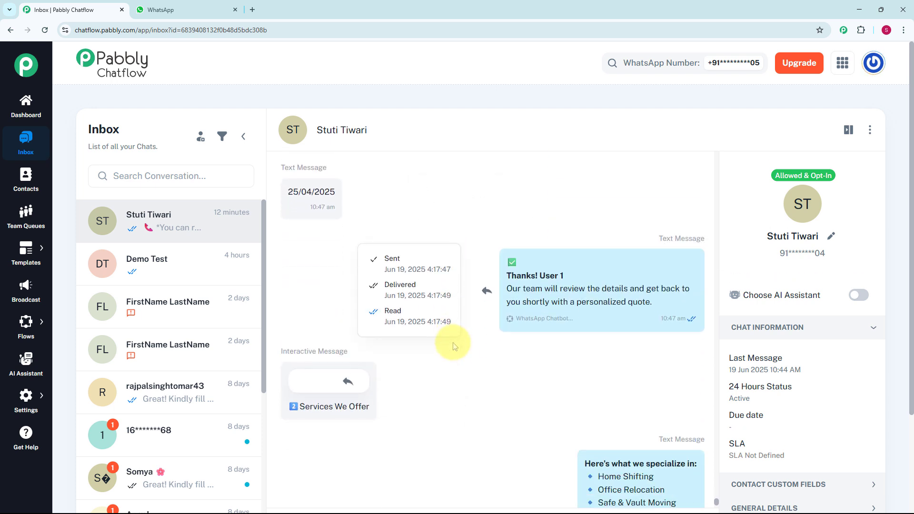
scroll(452, 344, down, 4)
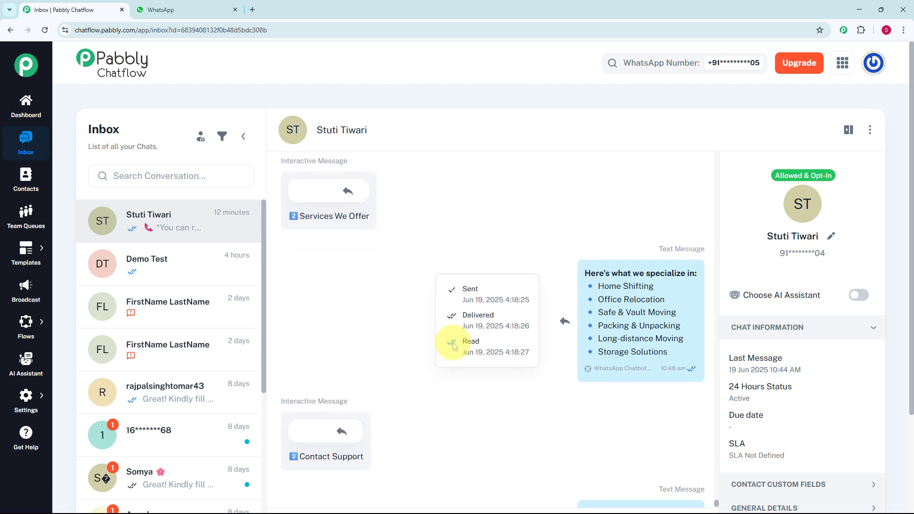
scroll(453, 345, down, 3)
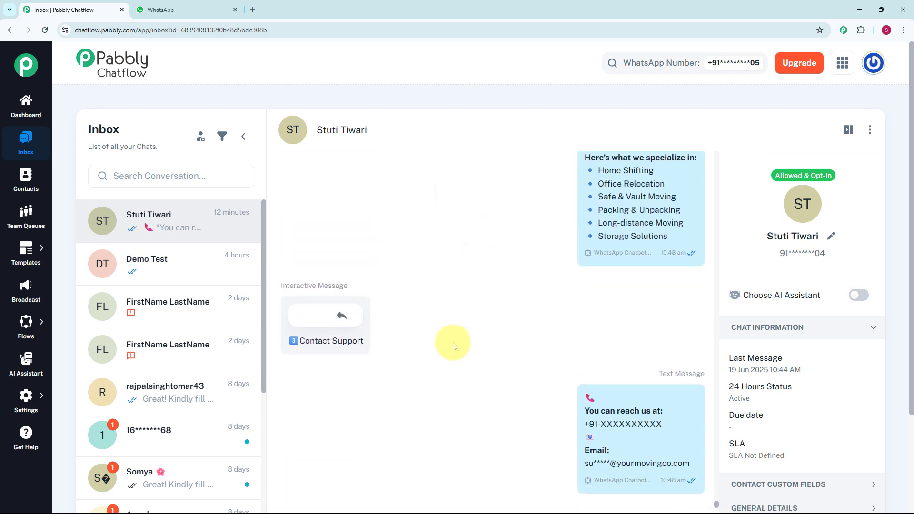